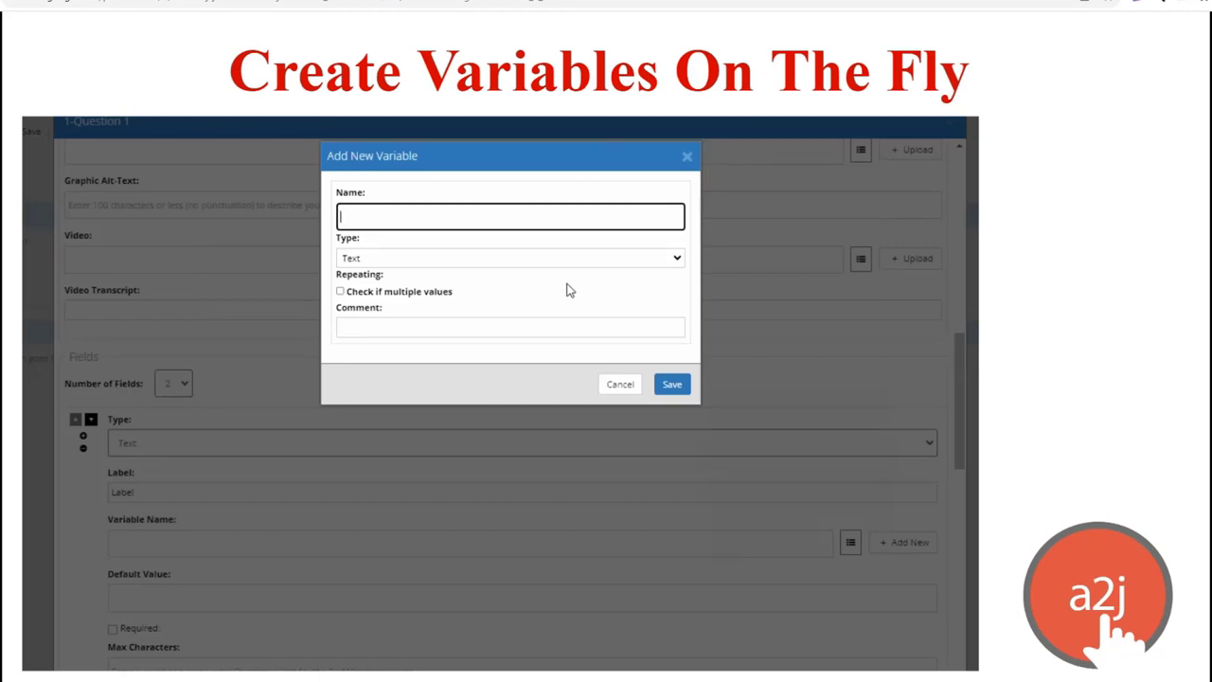
- Create the text variable Address city TE for the question's first field and label the field City
type("Address city TE")
left_click(672, 389)
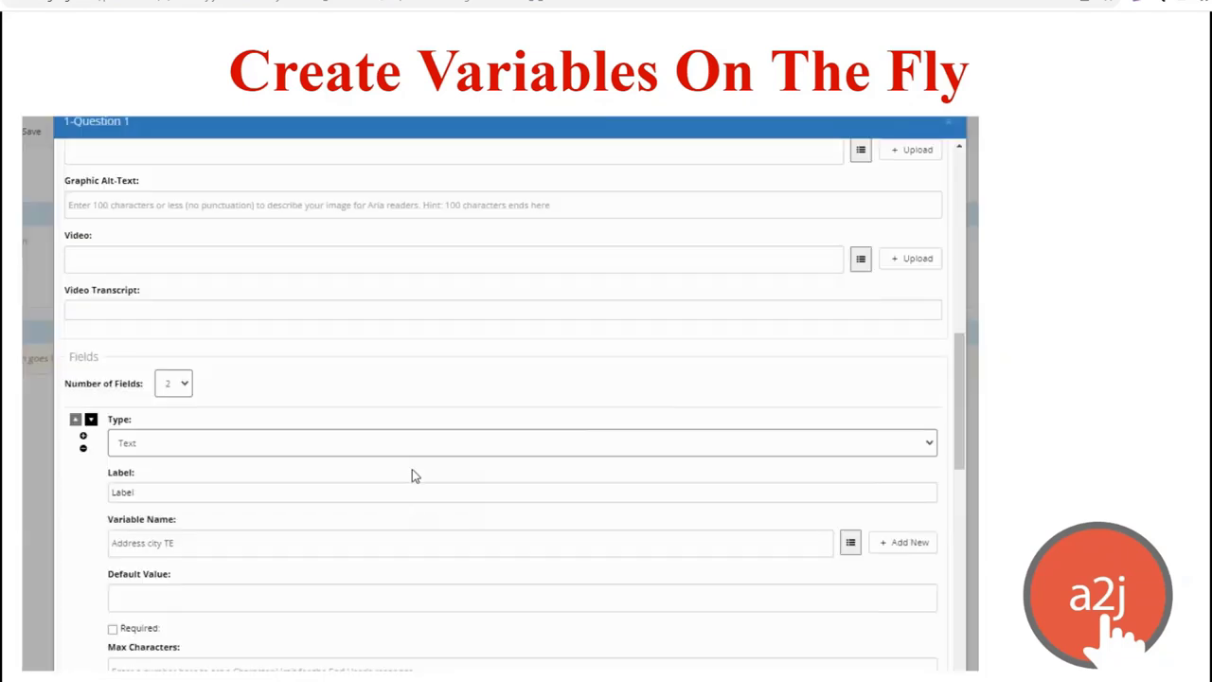
left_click(399, 499)
double_click(134, 524)
type("City")
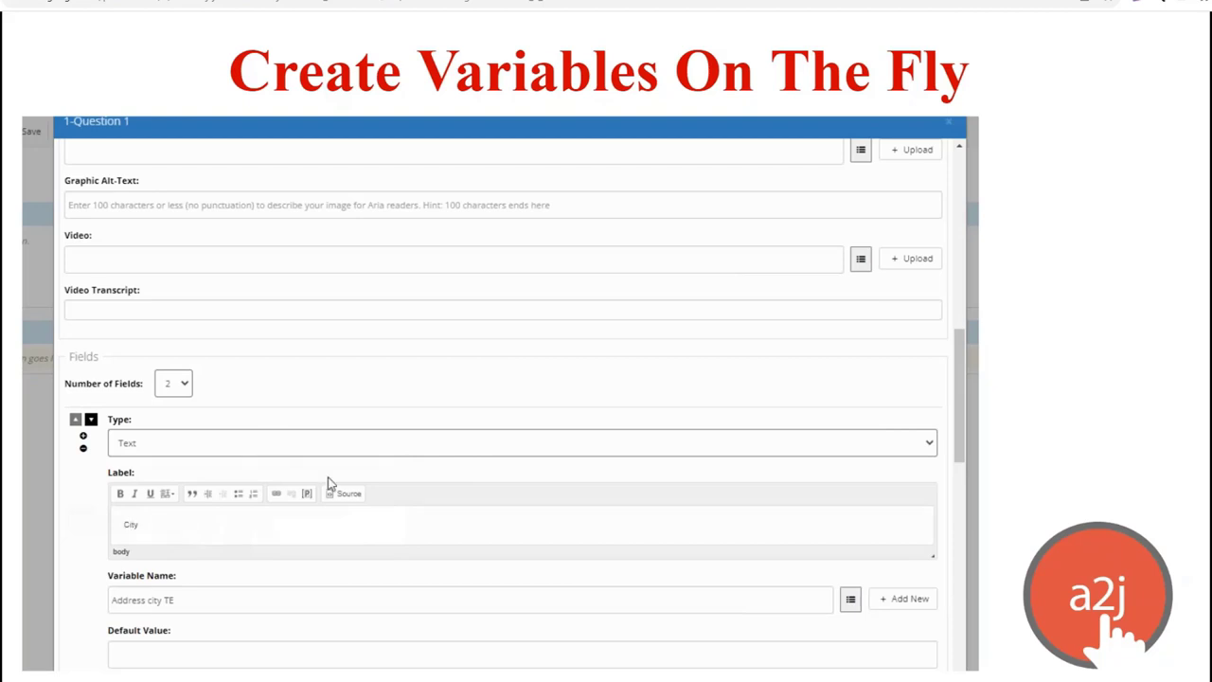
scroll(331, 486, "down", 2)
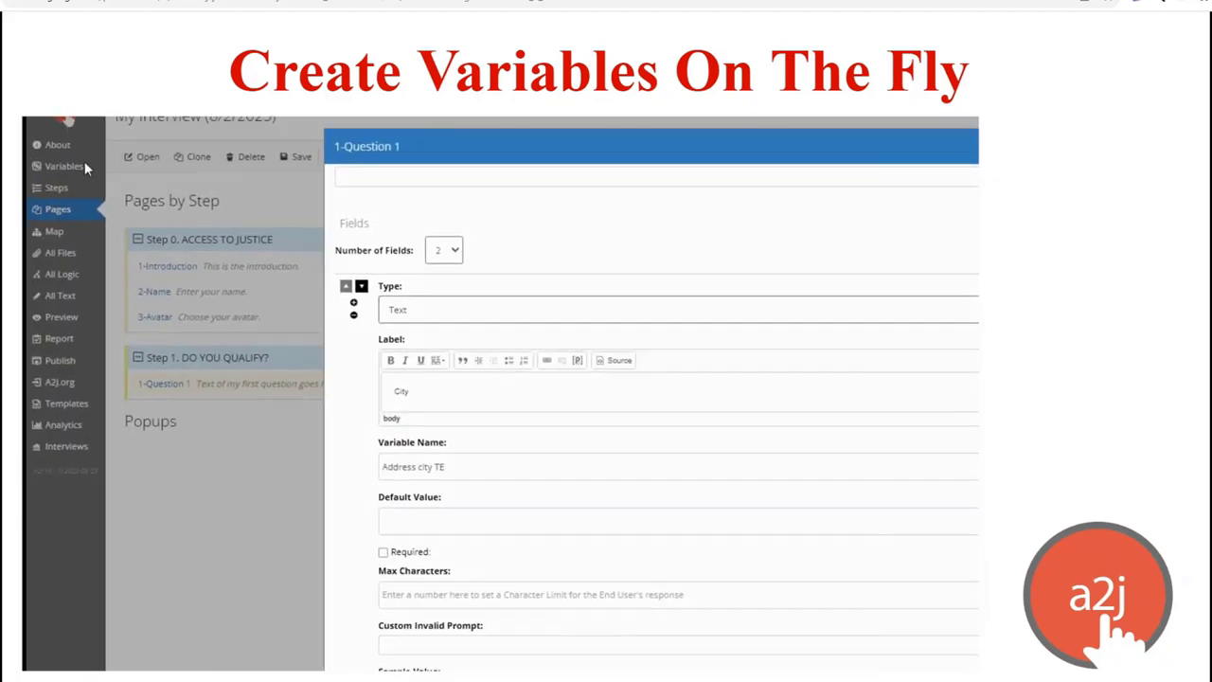
- Find Address city TE in the interview's variables list and inspect its name, type and repeating settings
left_click(153, 220)
left_click(55, 167)
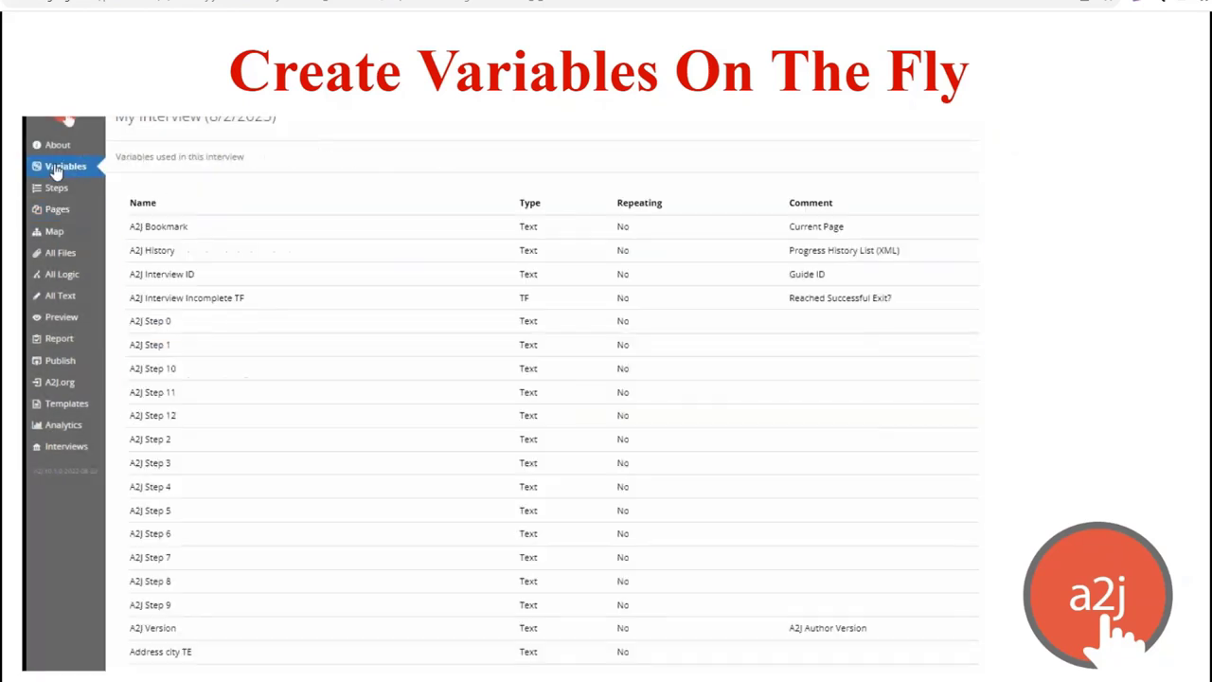
scroll(322, 397, "down", 1)
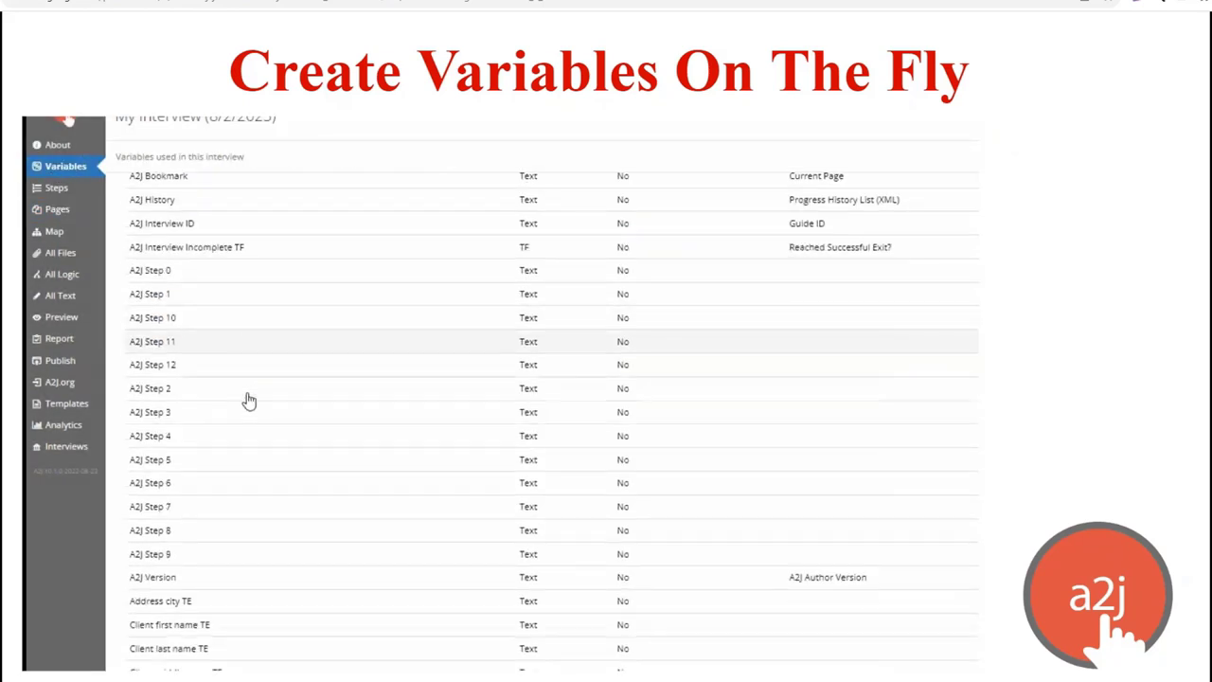
double_click(204, 606)
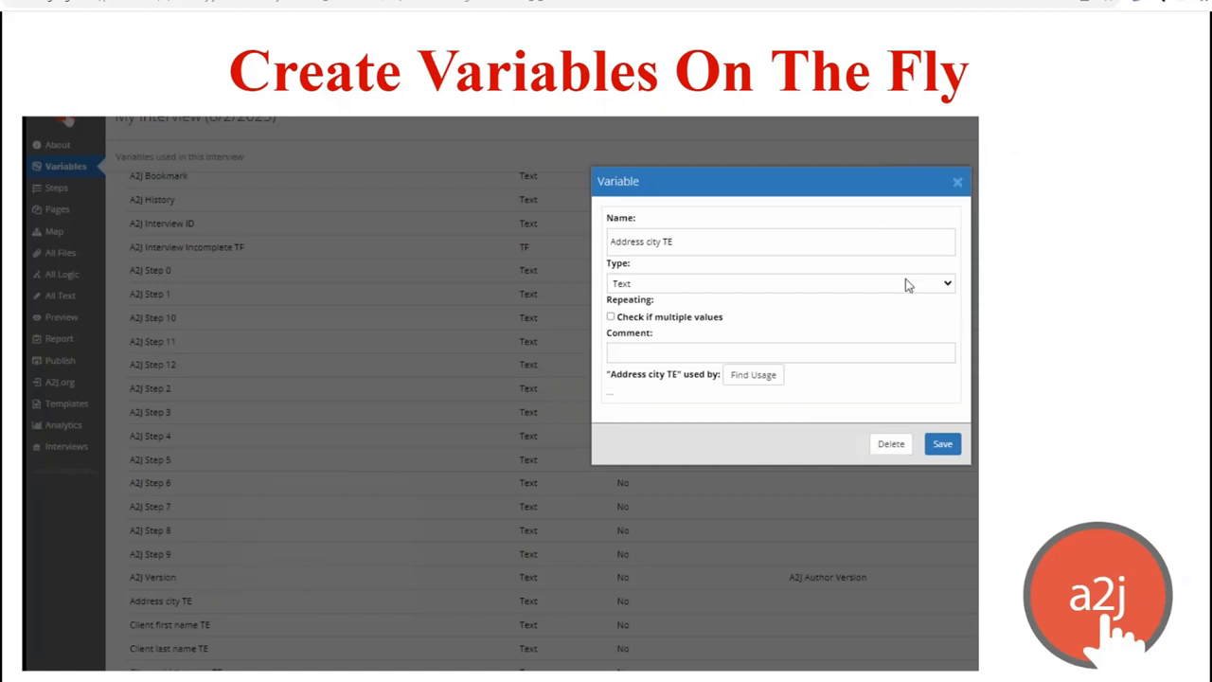
left_click_drag(915, 433, 923, 310)
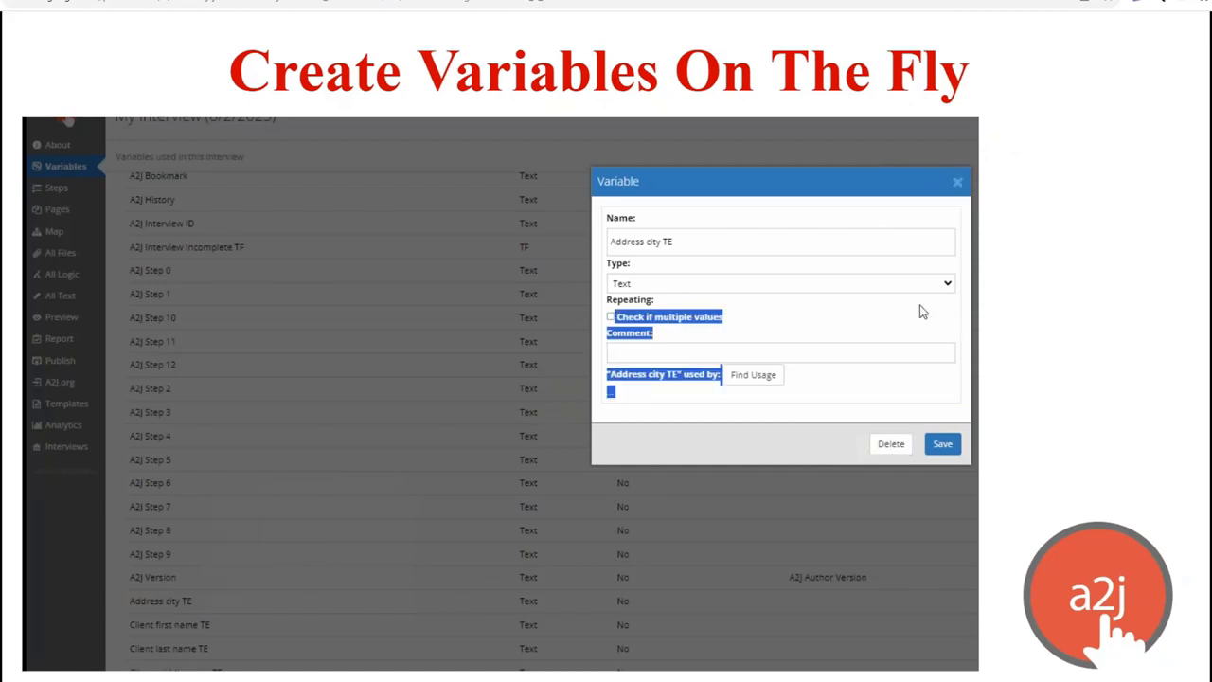
left_click(958, 184)
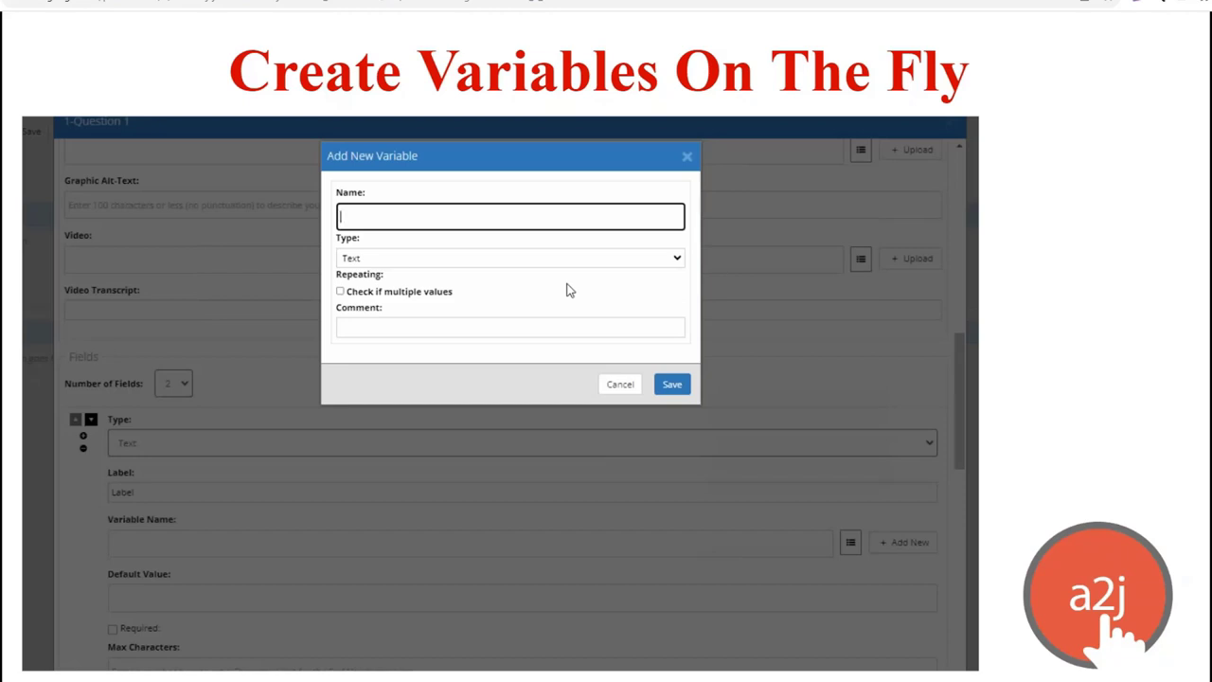
- Add a new text variable named Address city TE to Question 1's first field and set its label to City
type("Address")
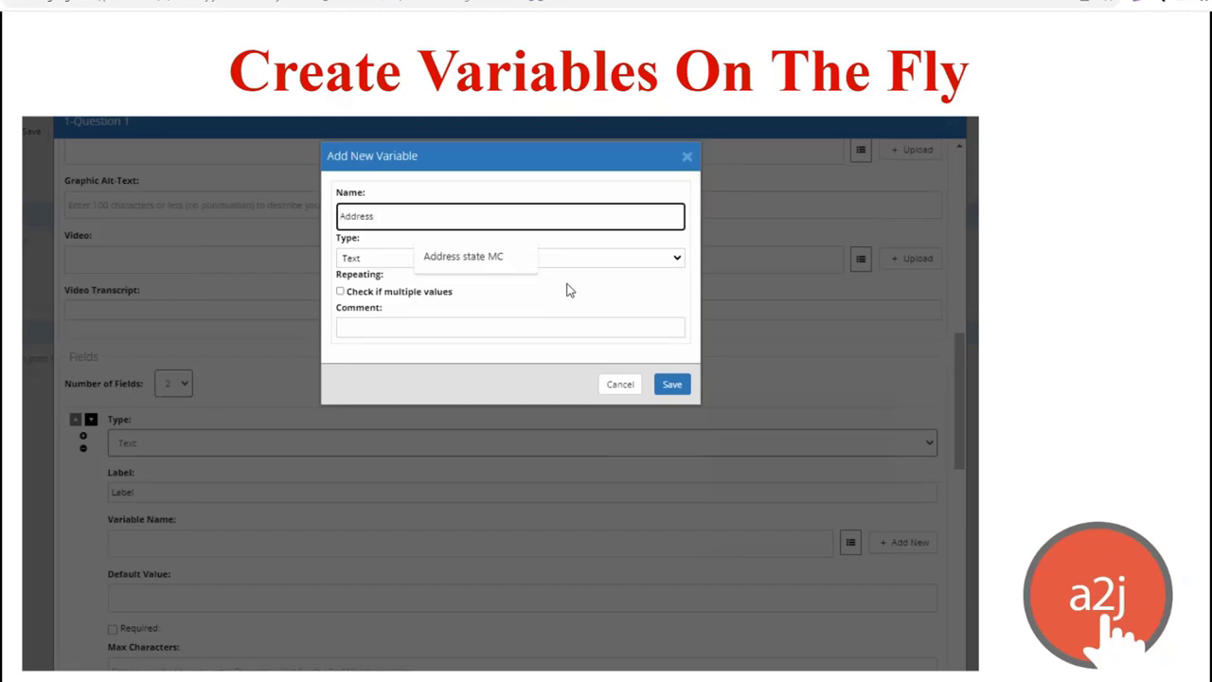
type(" city TE")
left_click(672, 384)
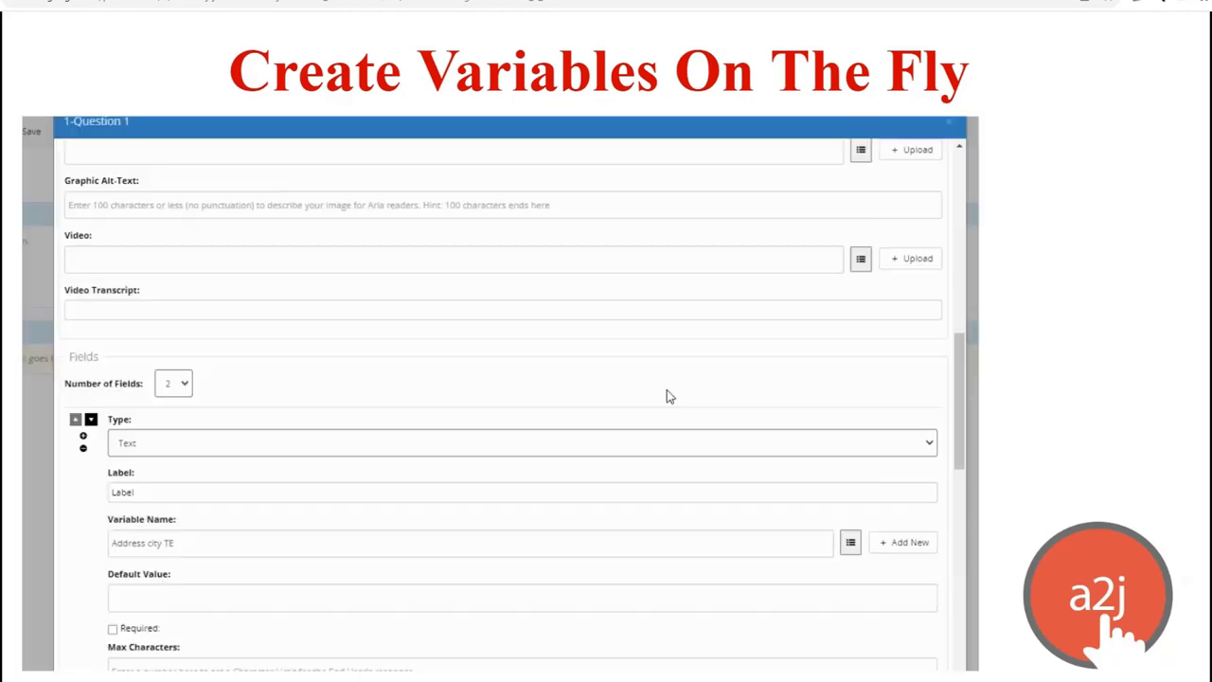
left_click(399, 501)
left_click_drag(205, 528, 74, 519)
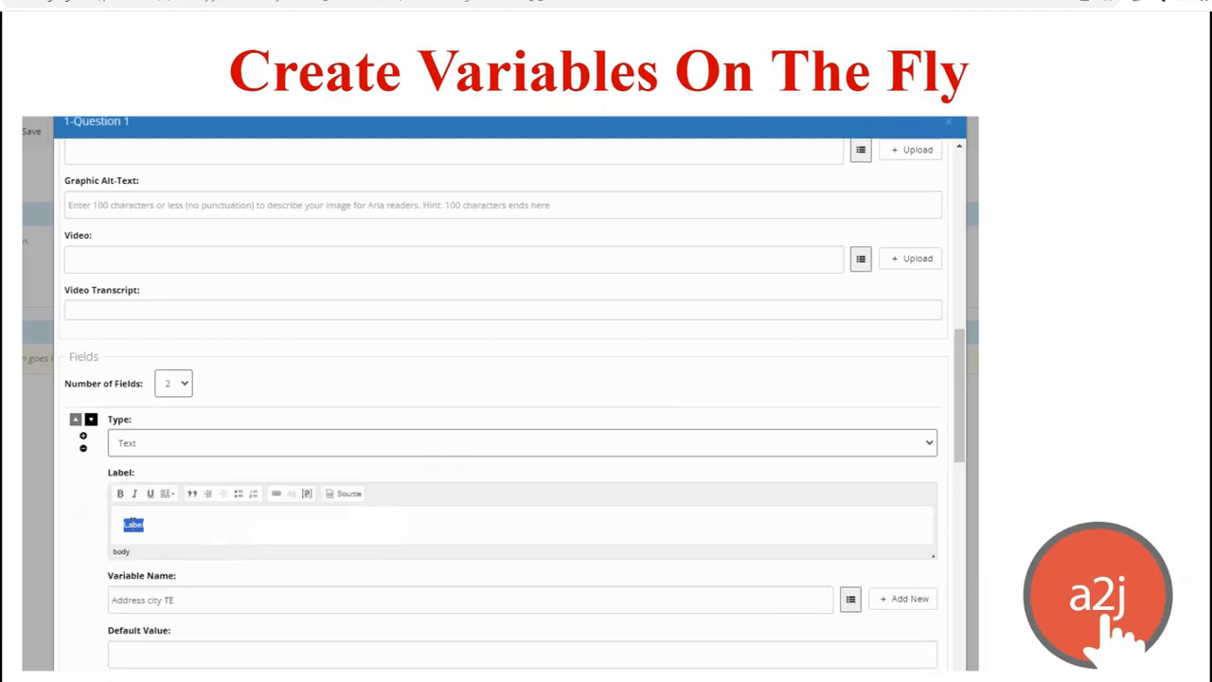
type("City")
scroll(336, 491, "down", 3)
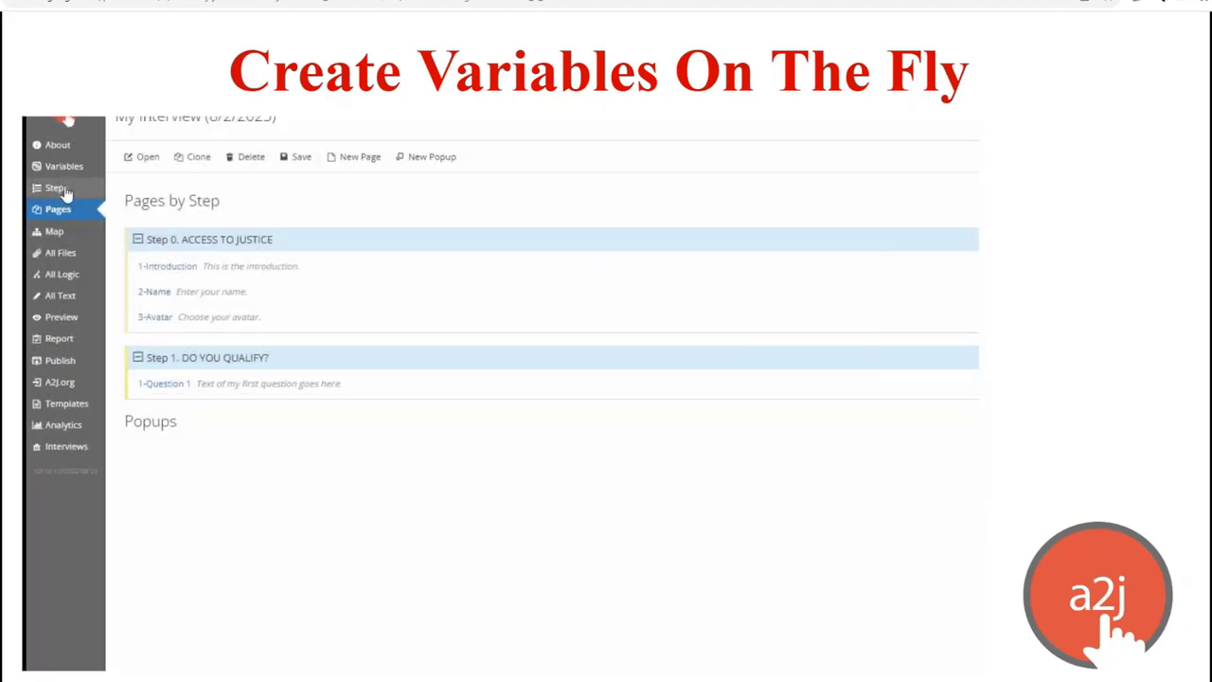
- Check the Address city TE entry among the interview's variables, opening its details and closing them again
left_click(55, 167)
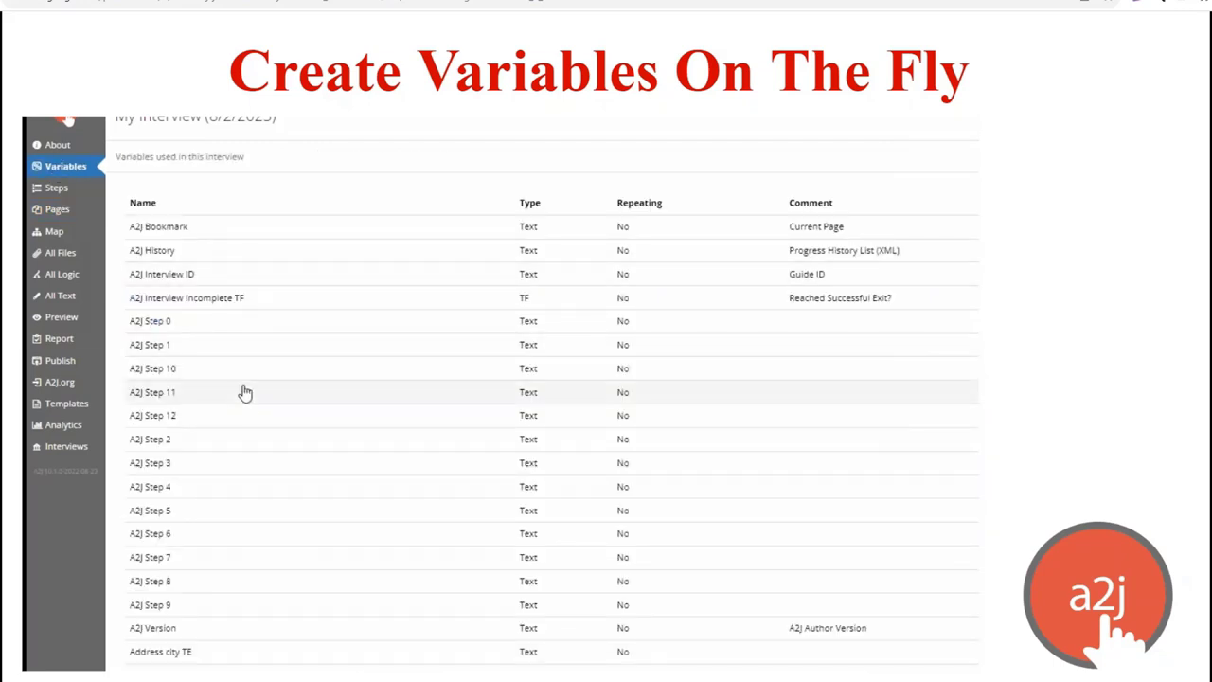
scroll(244, 398, "down", 1)
left_click(205, 611)
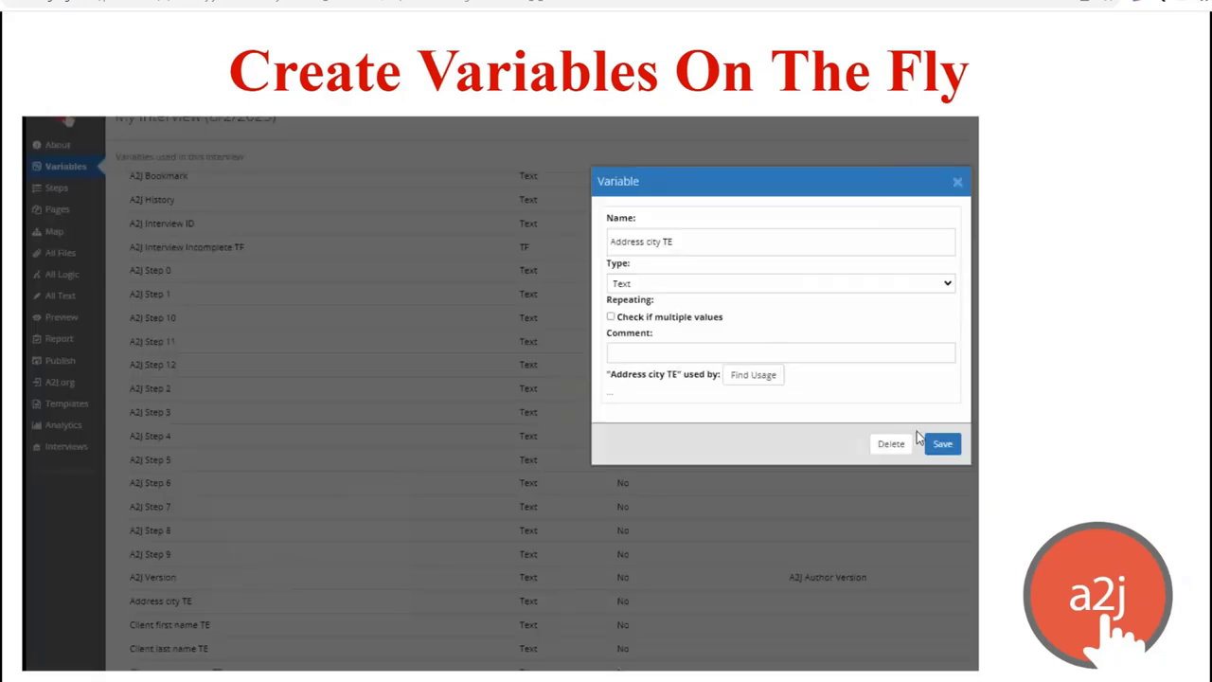
left_click_drag(890, 402, 924, 310)
left_click(958, 184)
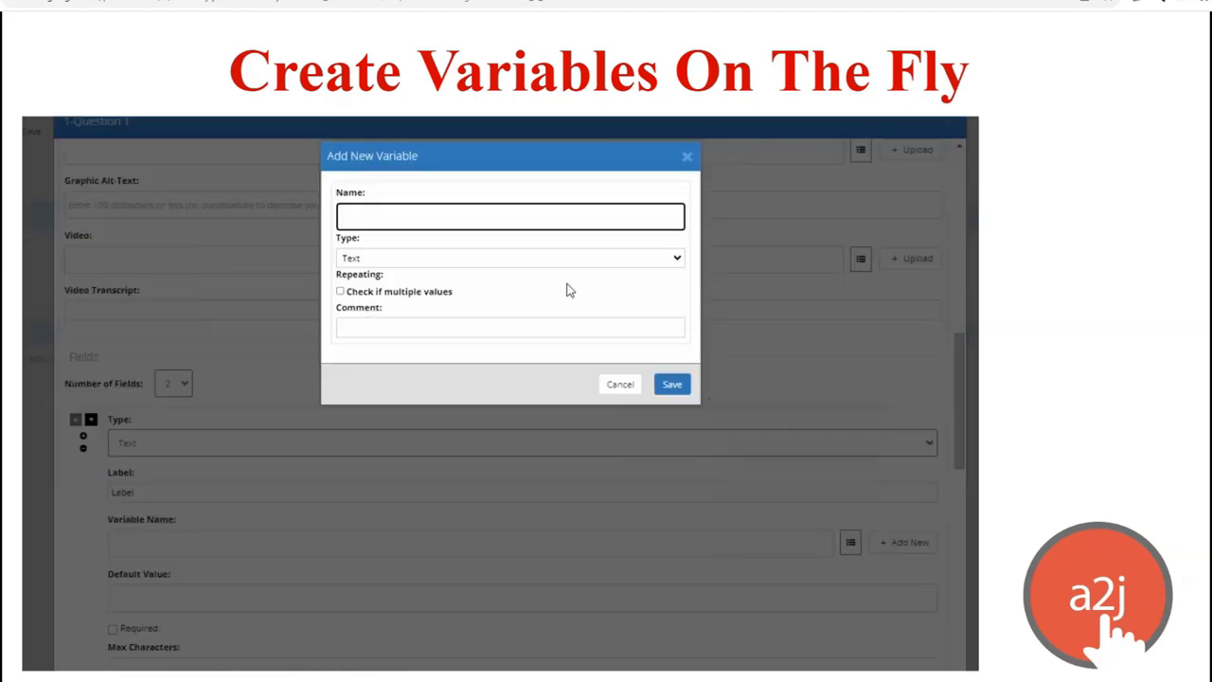
- Assign a newly created Address city TE text variable to the first field of Question 1 and change its label to City
type("Add")
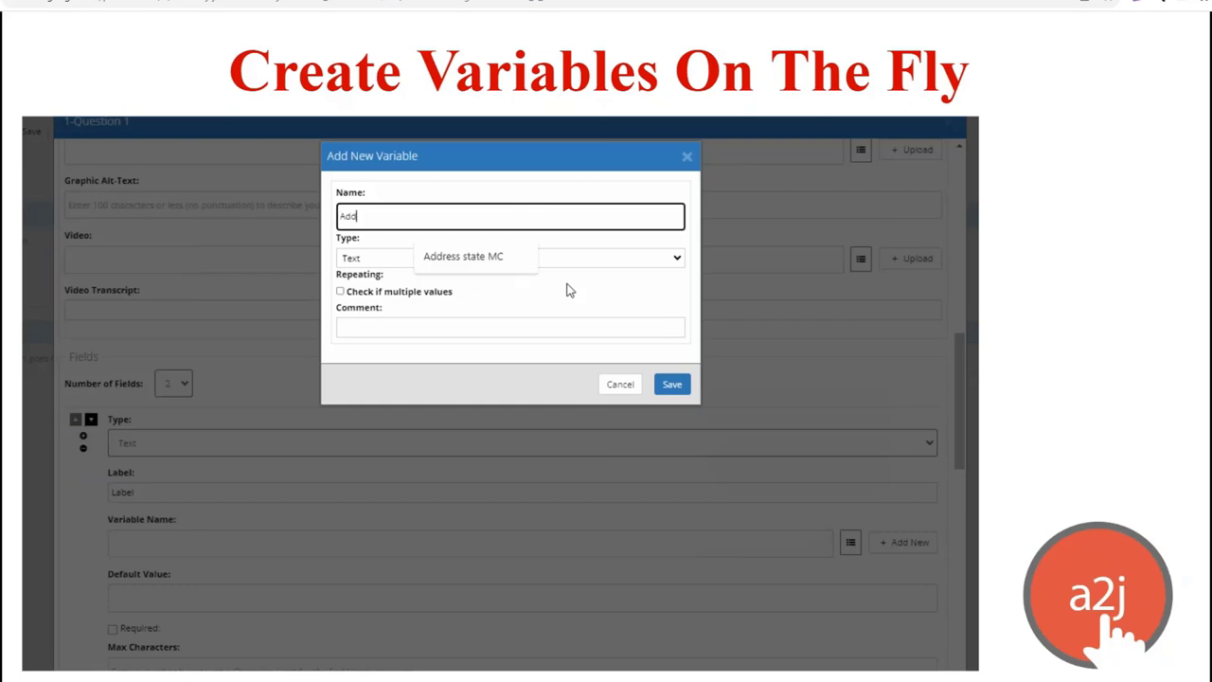
type("ress city TE")
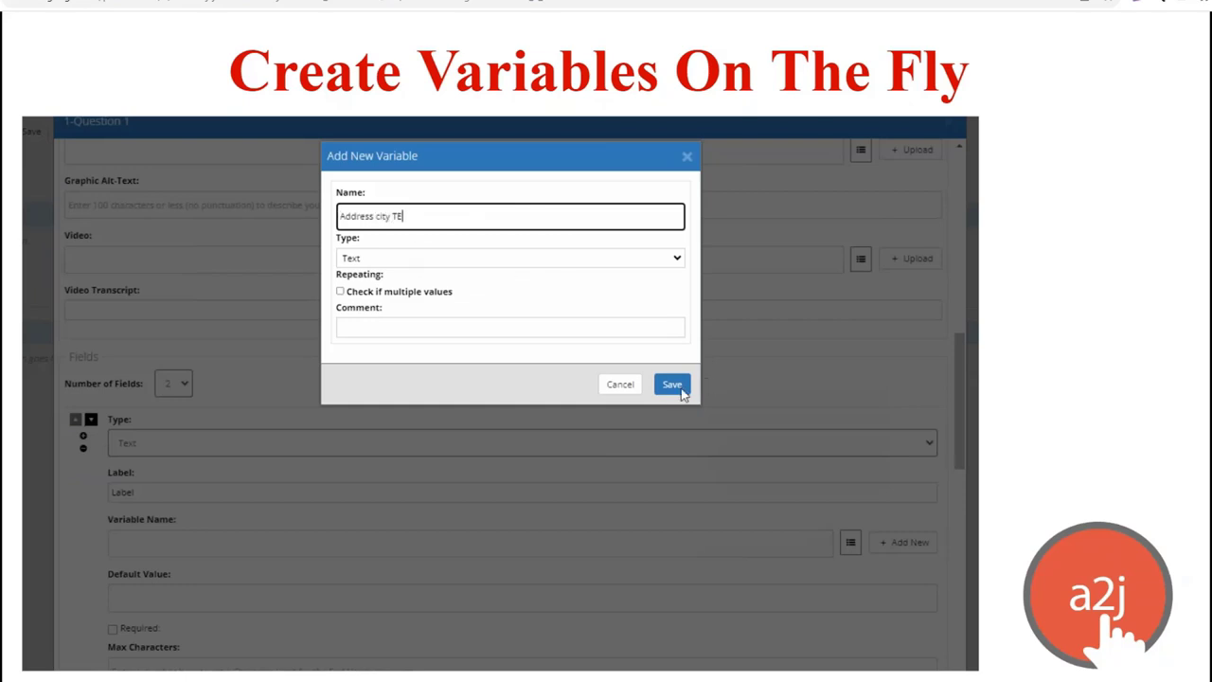
left_click(671, 384)
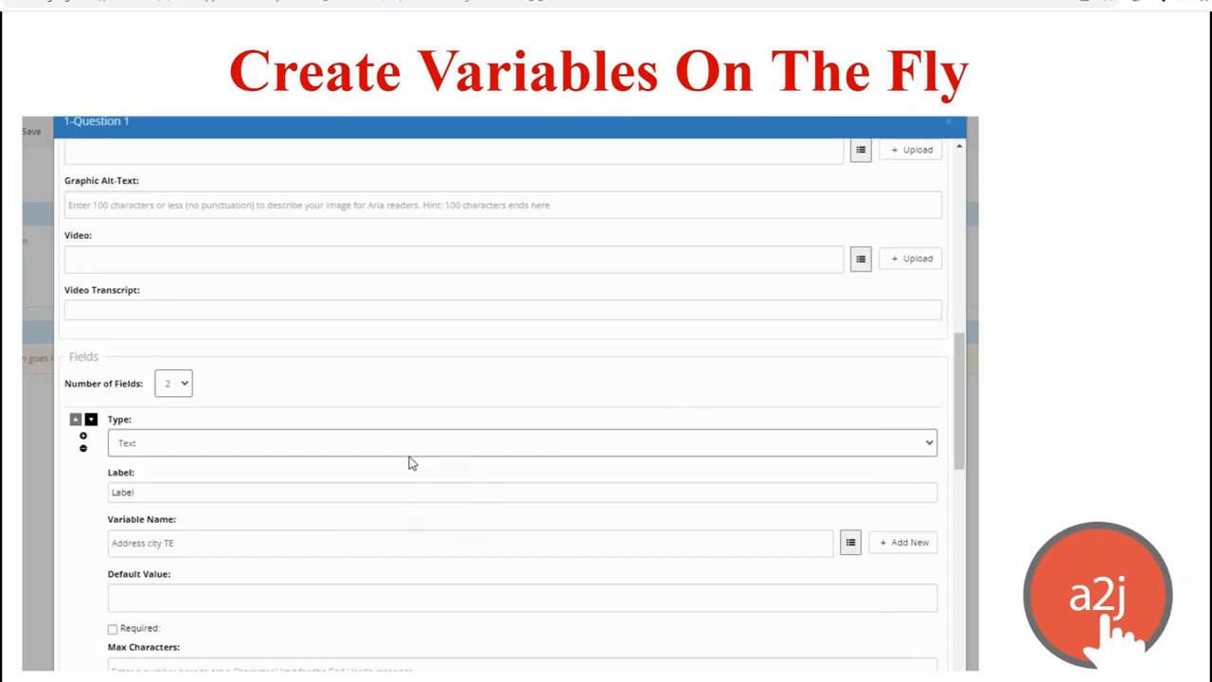
left_click(400, 495)
double_click(177, 525)
type("City")
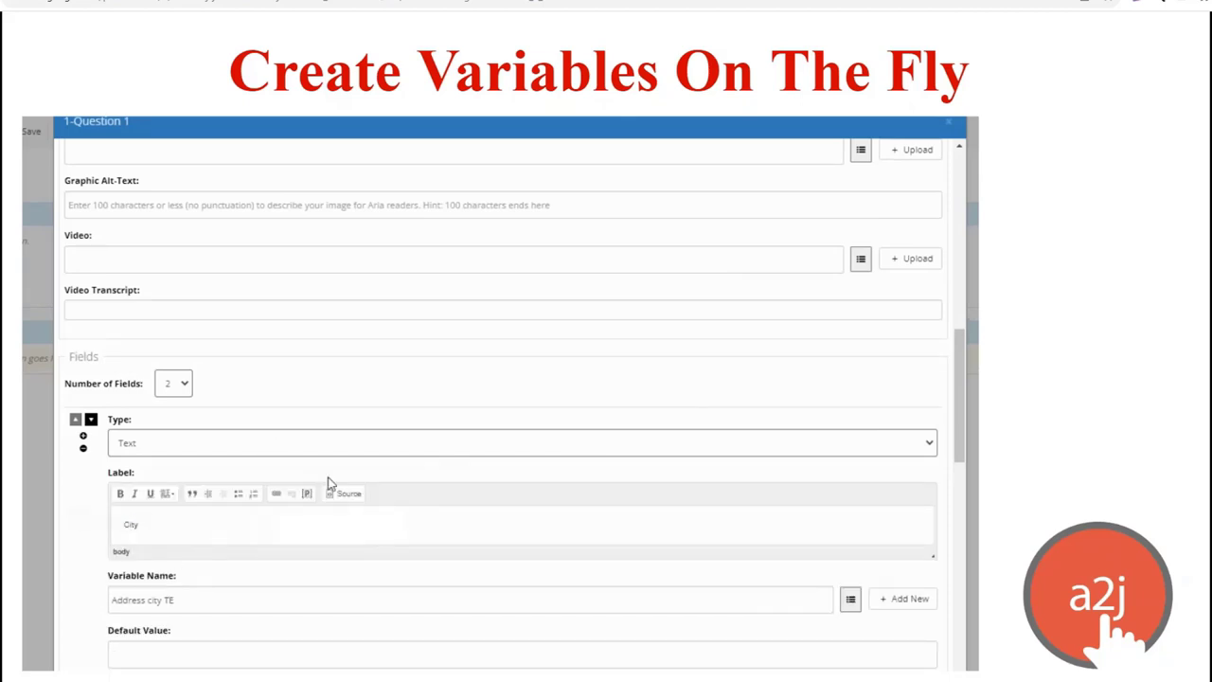
scroll(332, 485, "down", 2)
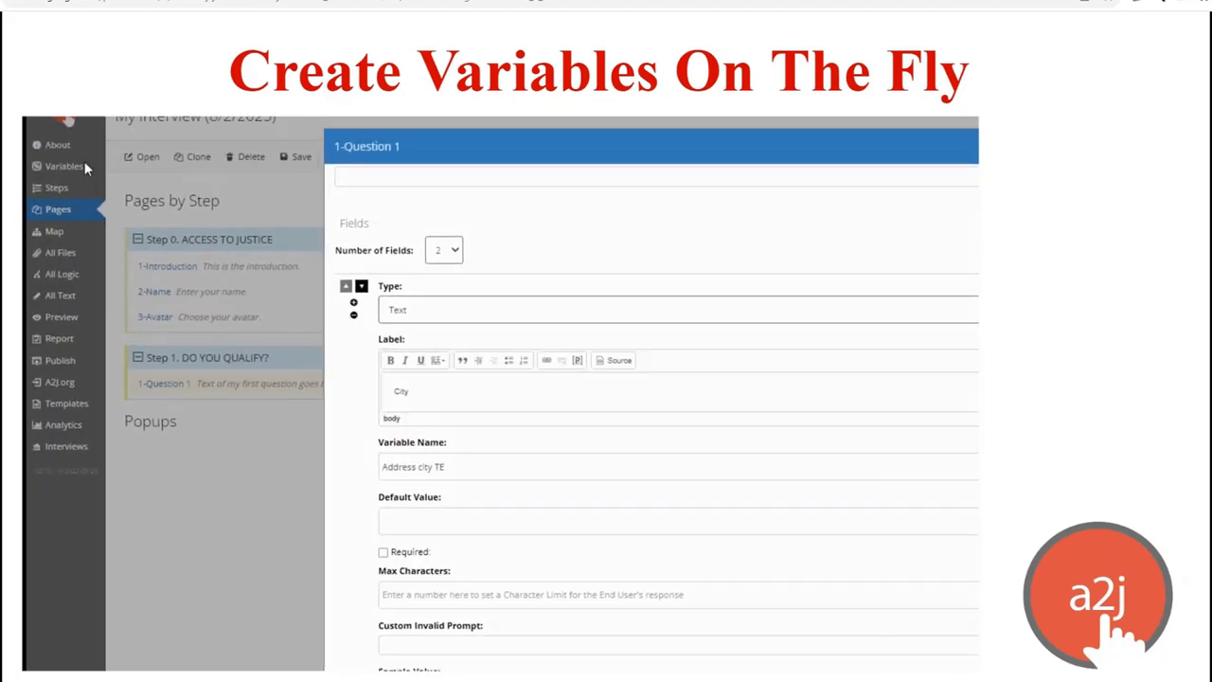
- Open the details of the Address city TE variable from the list of variables used in the interview
left_click(77, 168)
left_click(55, 169)
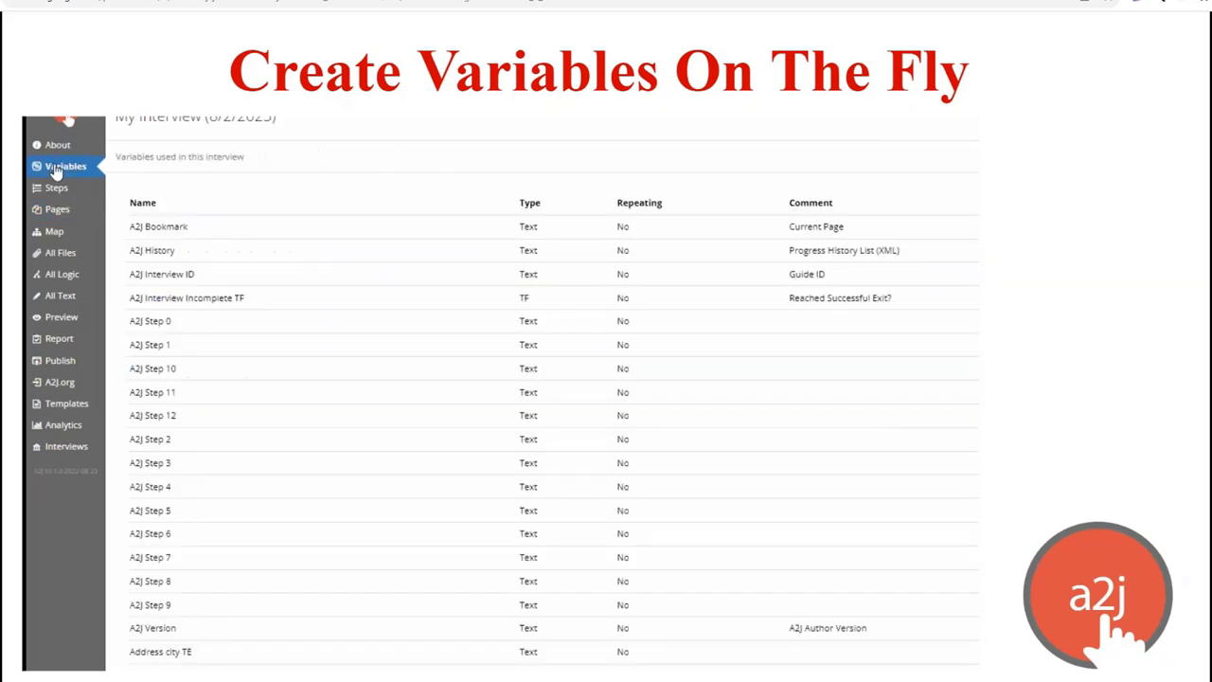
scroll(249, 400, "down", 1)
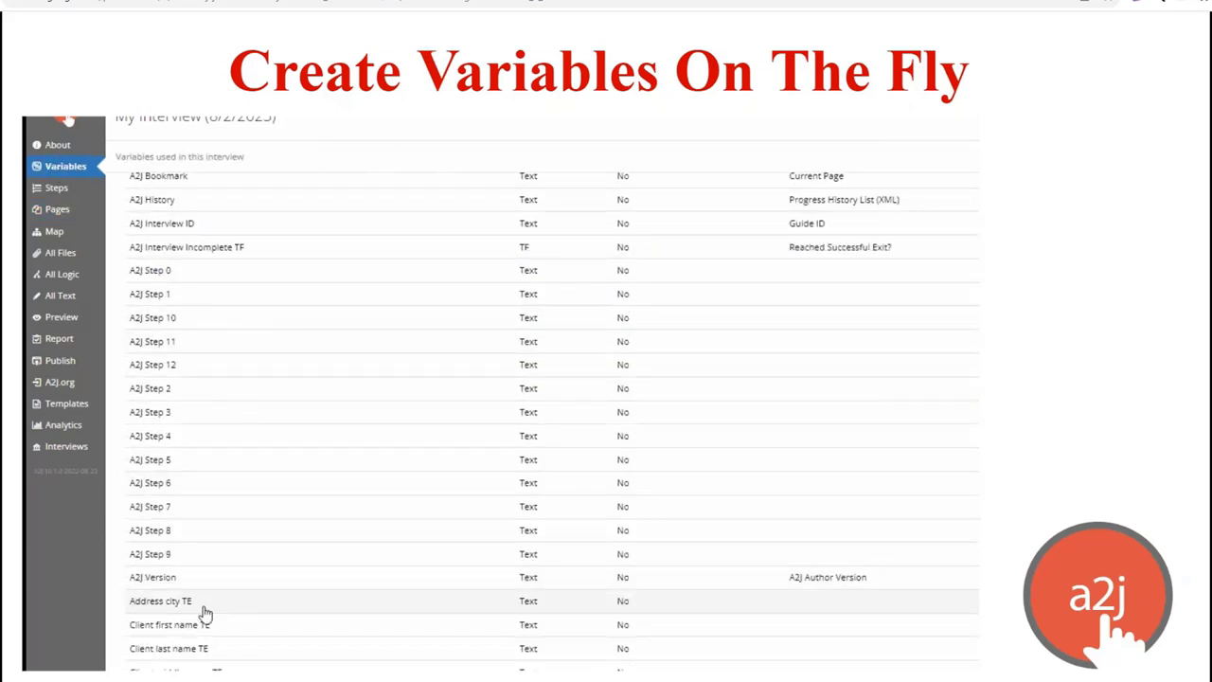
double_click(201, 606)
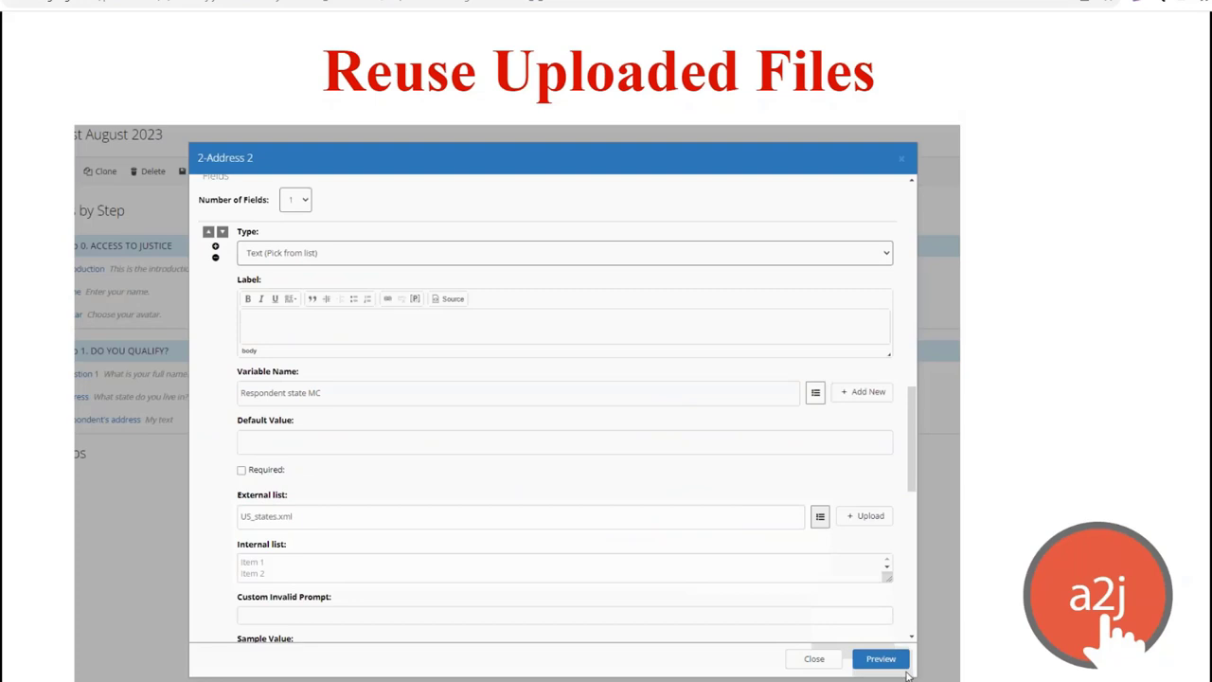
- Preview the Address 2 question and browse the states offered for where the Respondent lives
left_click(894, 658)
left_click(505, 275)
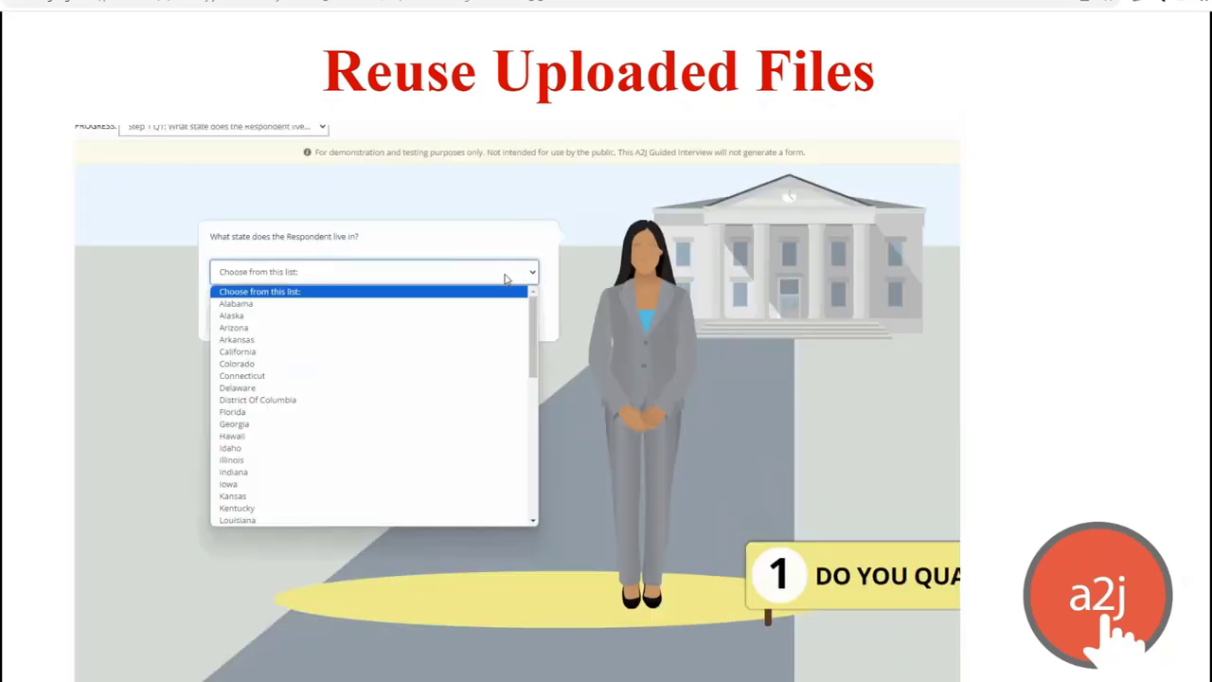
scroll(493, 438, "down", 5)
scroll(490, 439, "up", 5)
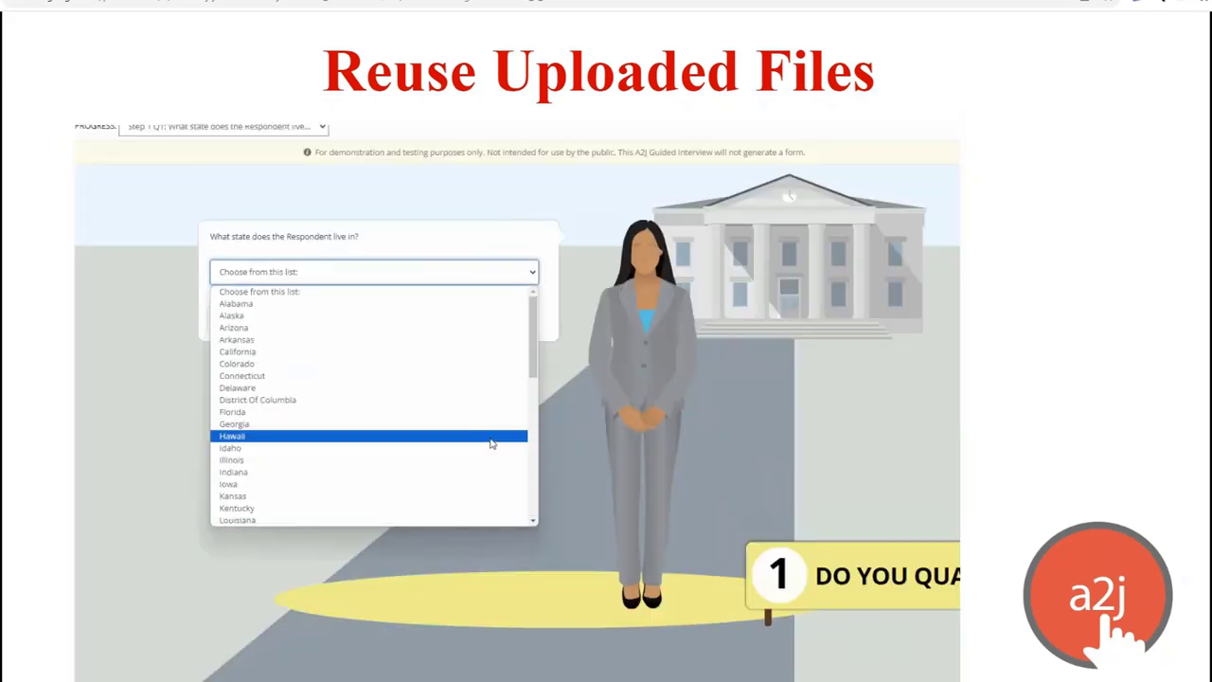
left_click(619, 553)
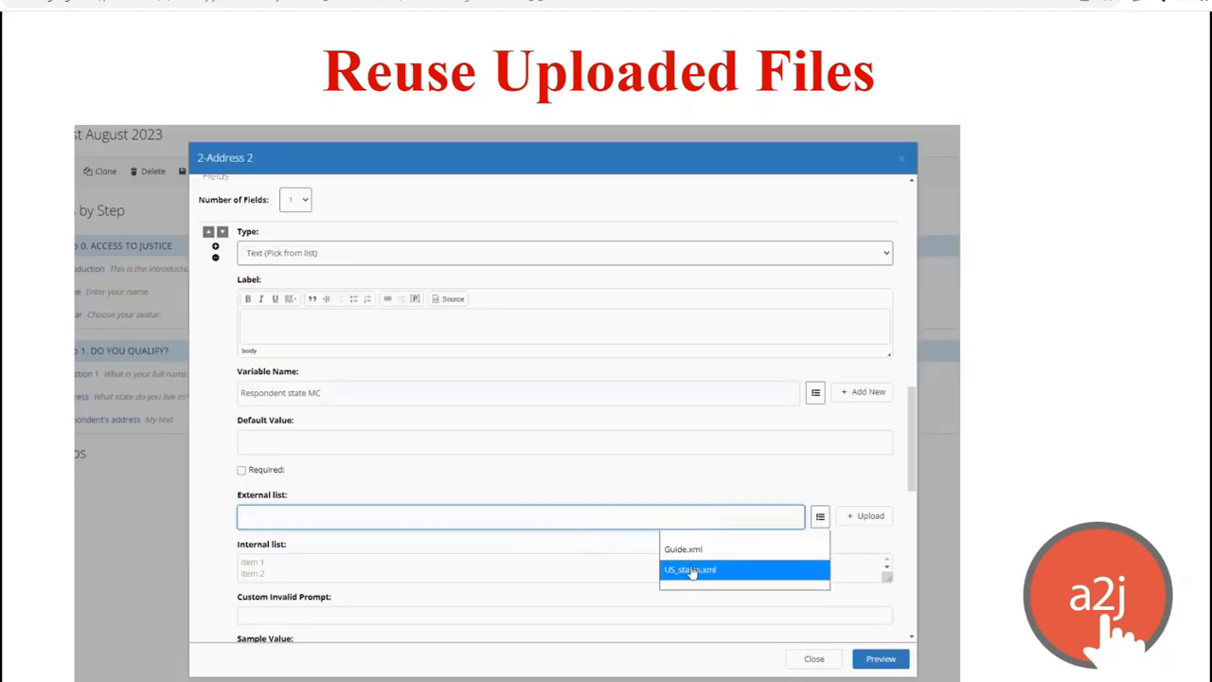
- Set the Respondent state MC field's external list to US_states.xml and preview the question's state choices
left_click(692, 569)
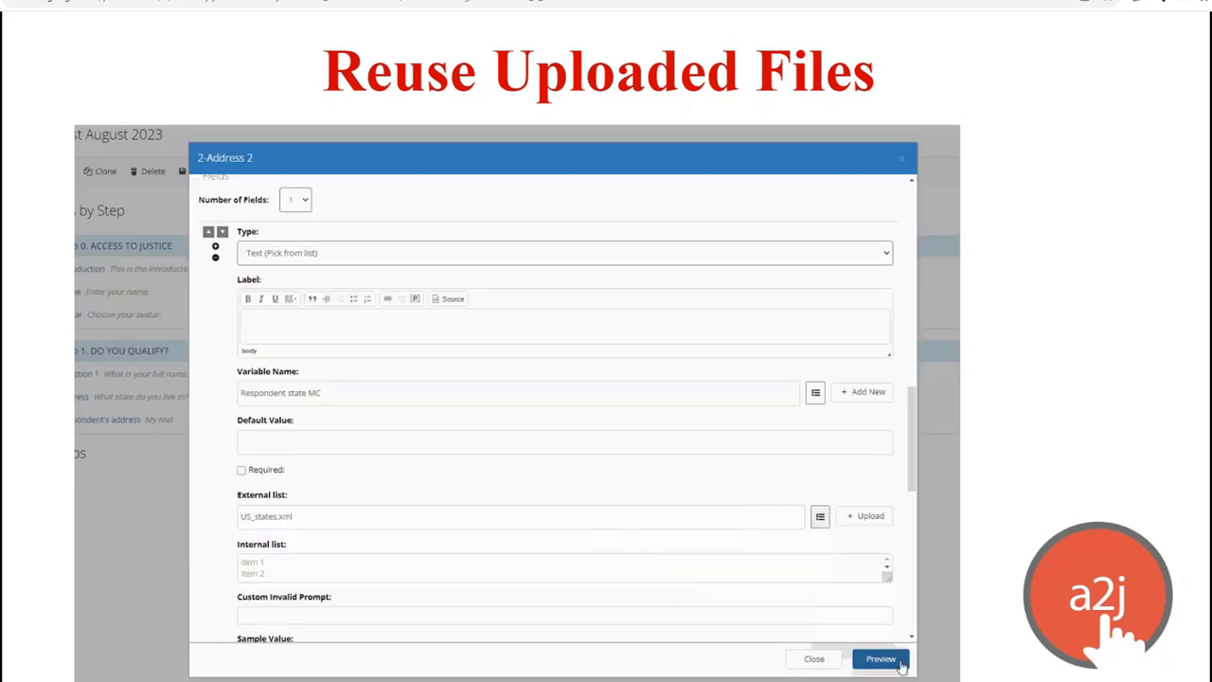
left_click(881, 659)
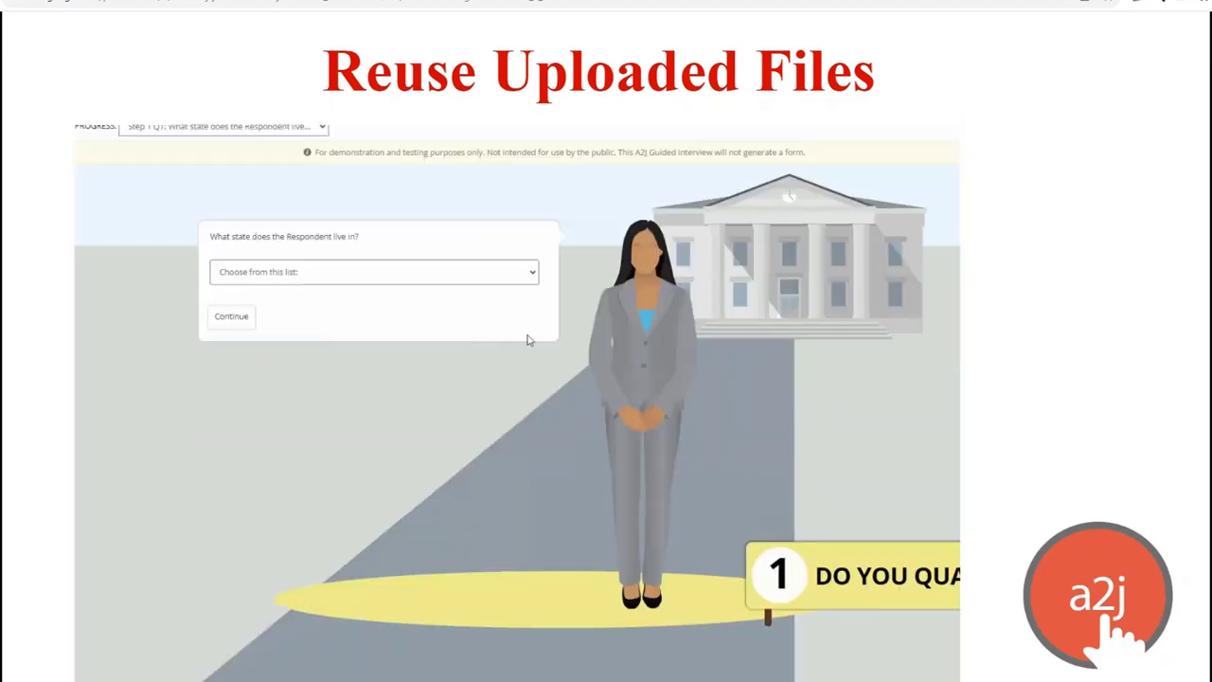
left_click(509, 273)
scroll(490, 441, "down", 3)
scroll(492, 442, "up", 3)
key("Escape")
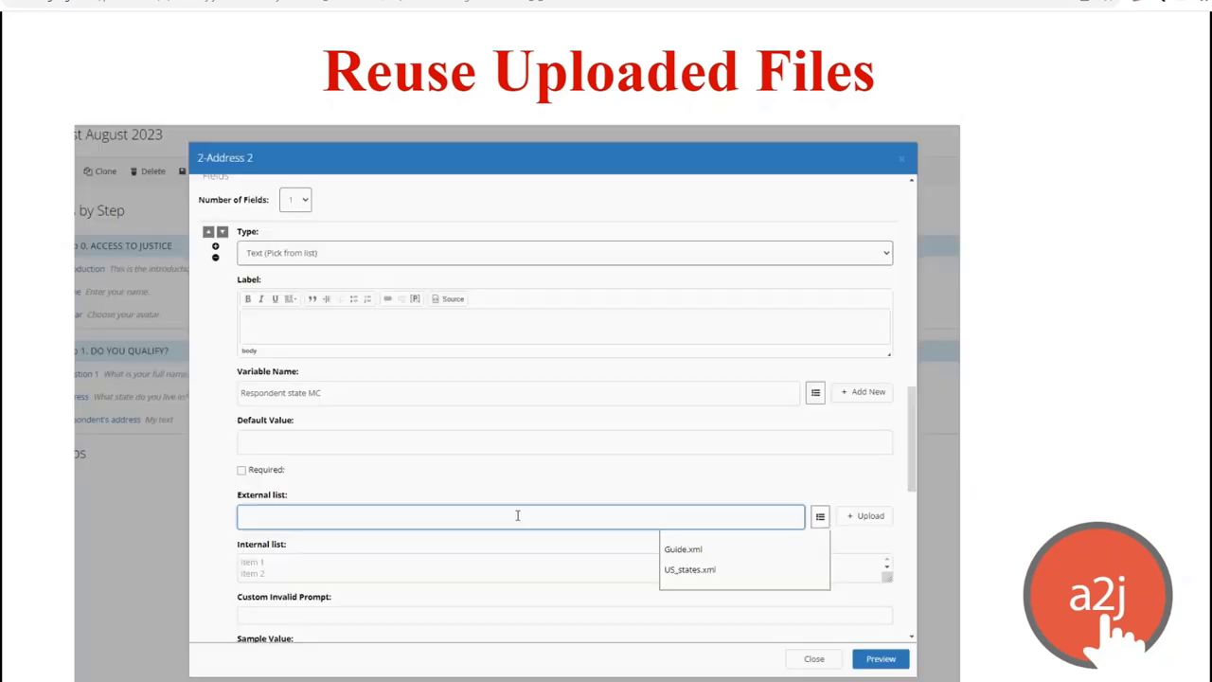
- Reuse the uploaded US_states.xml as the Address 2 field's external list and check its choices in the preview
left_click(692, 568)
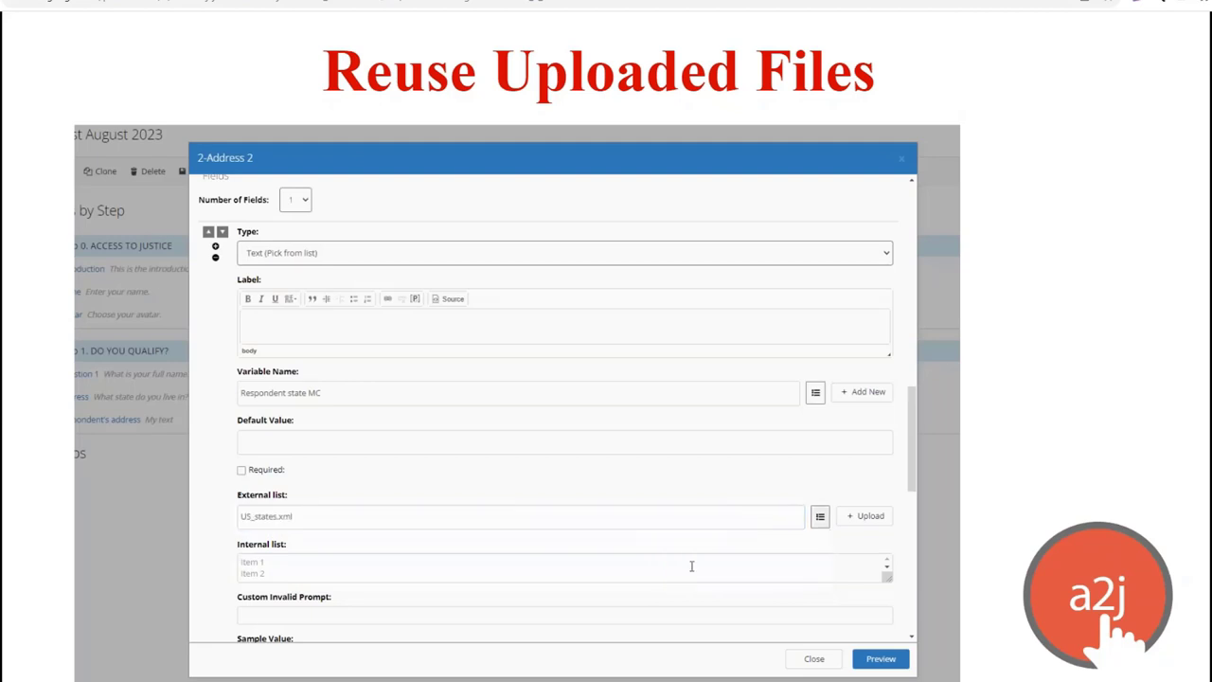
left_click(899, 664)
left_click(507, 276)
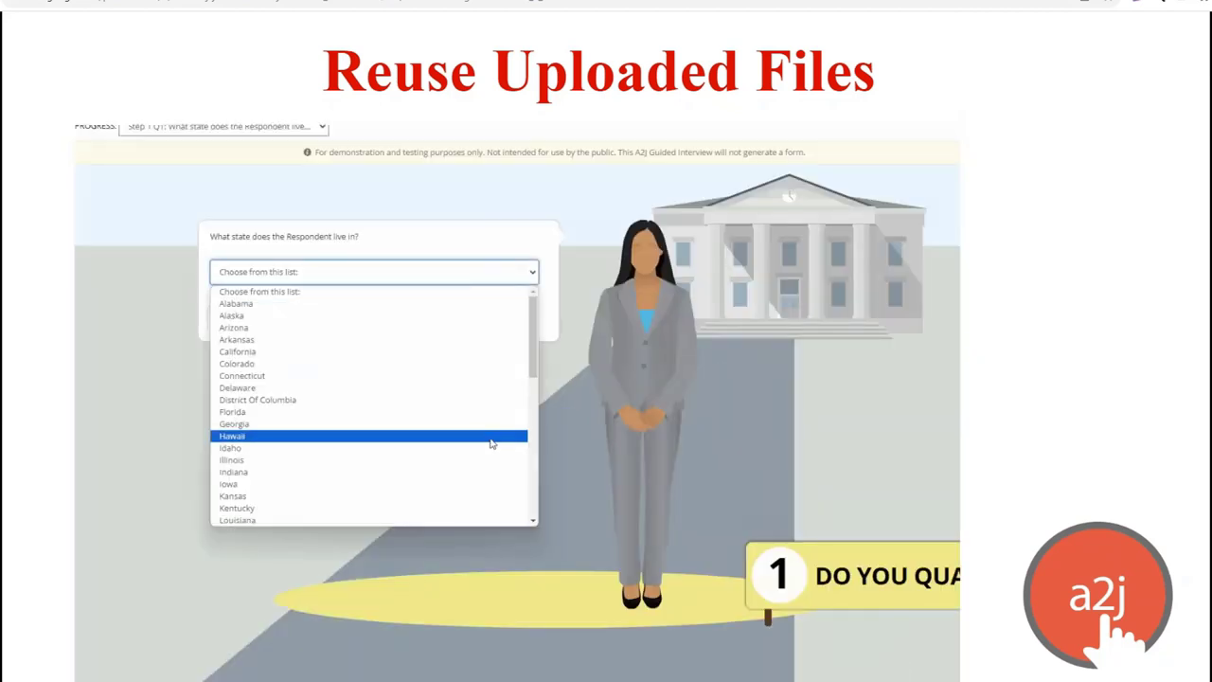
key("Escape")
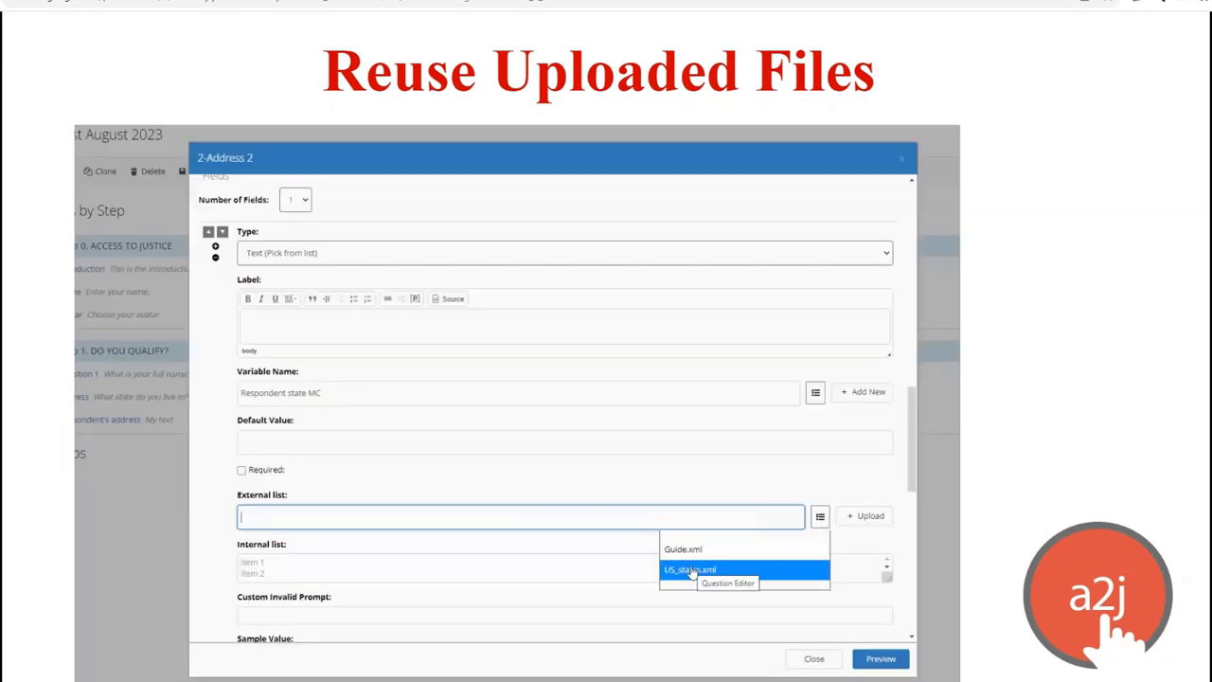
- Select US_states.xml as the external list for Respondent state MC and browse the full state list in the question preview
left_click(692, 569)
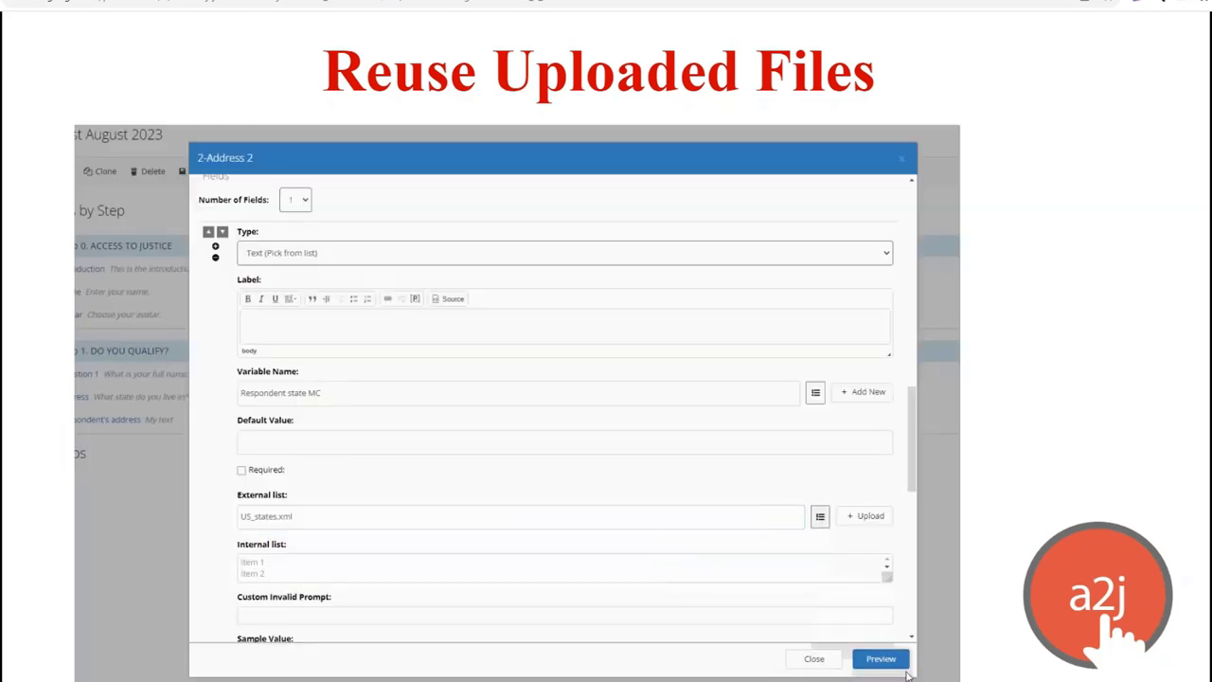
left_click(881, 658)
left_click(508, 276)
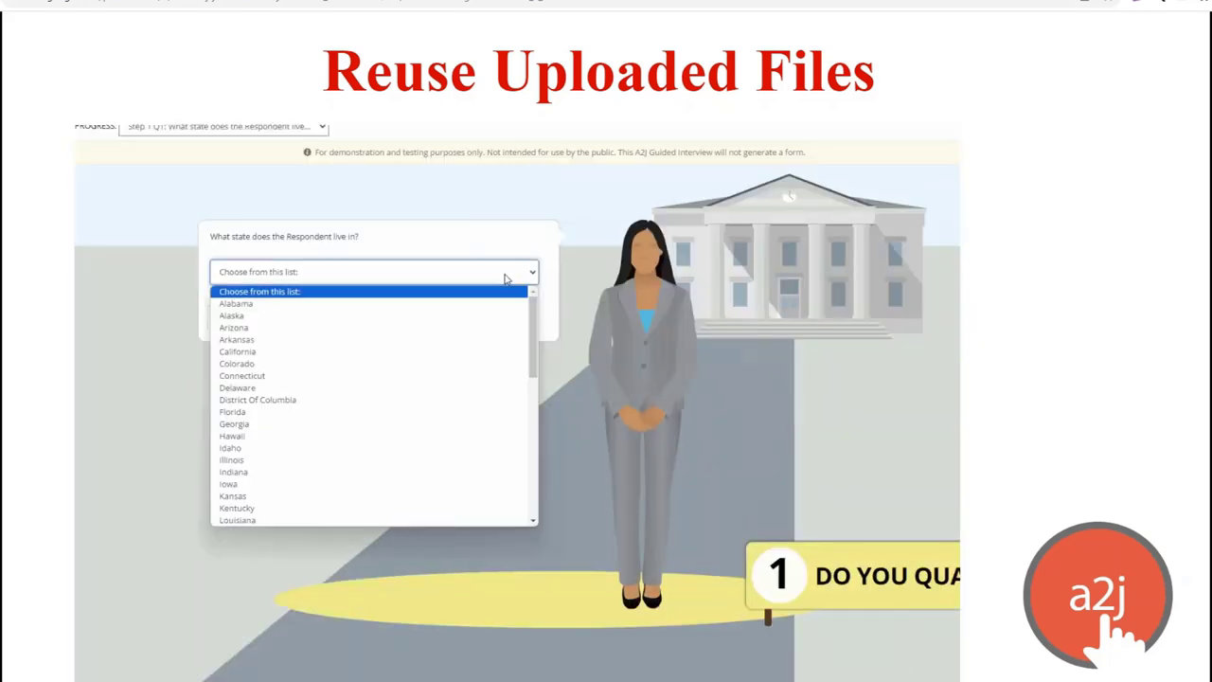
scroll(488, 441, "down", 5)
scroll(491, 442, "up", 5)
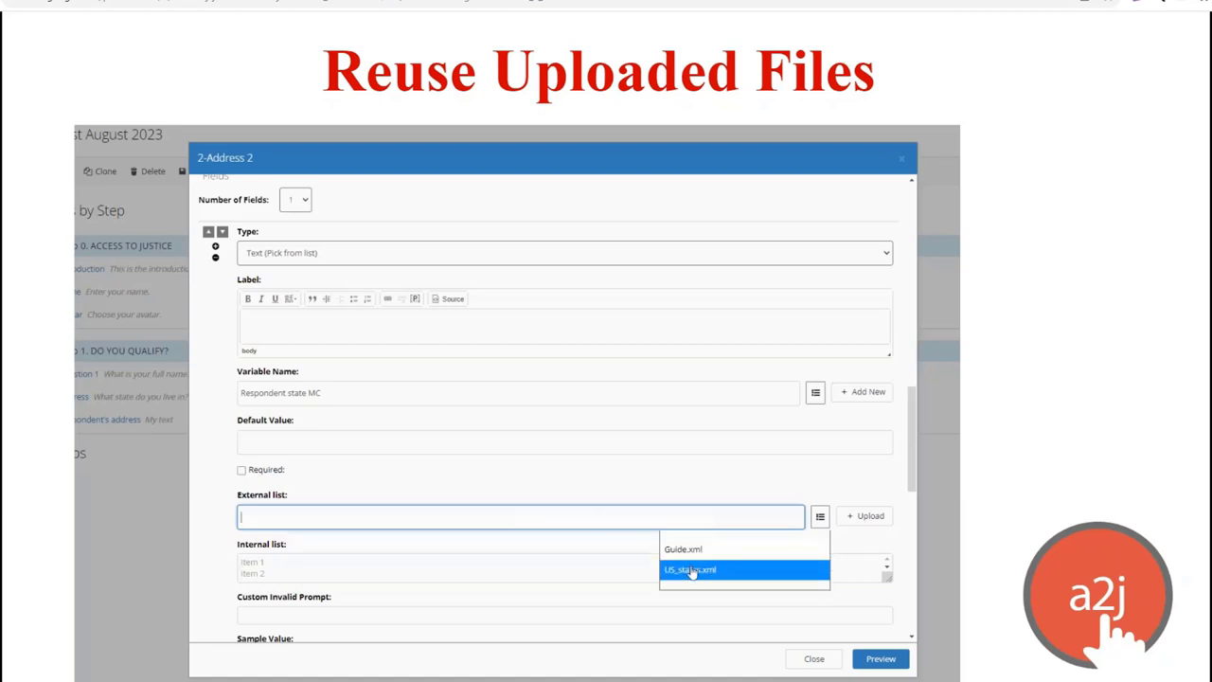
- Set the Address 2 field's external list to US_states.xml and browse the state choices in the question preview
left_click(696, 569)
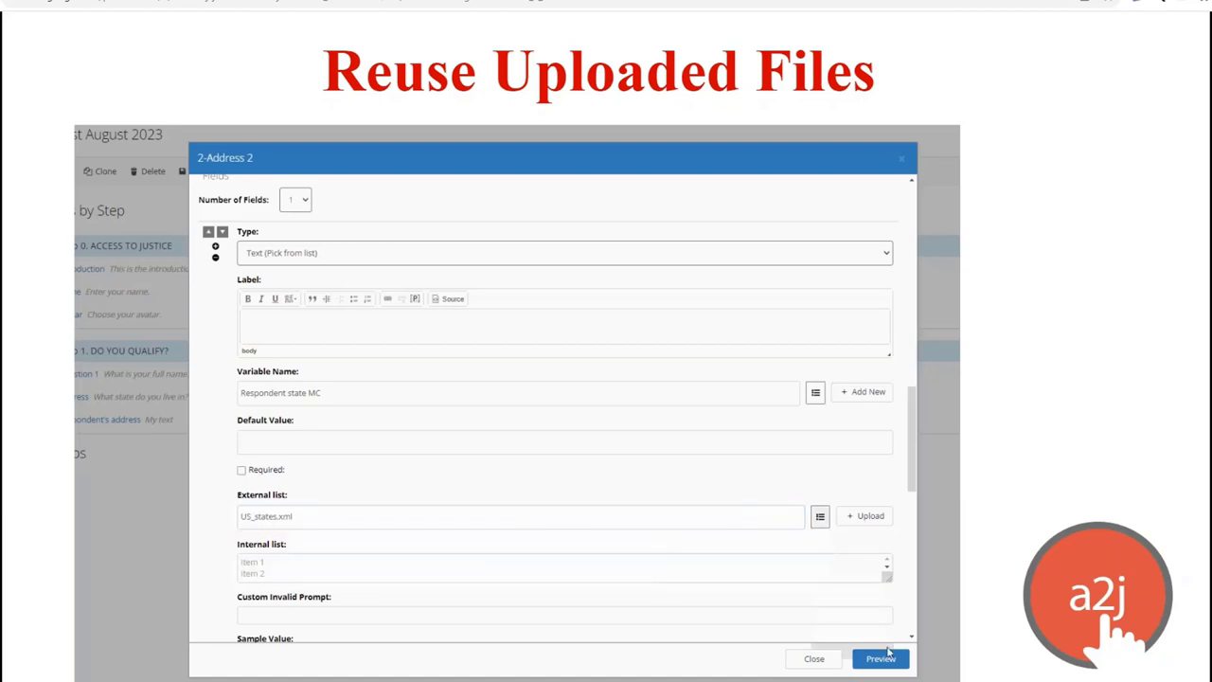
left_click(900, 663)
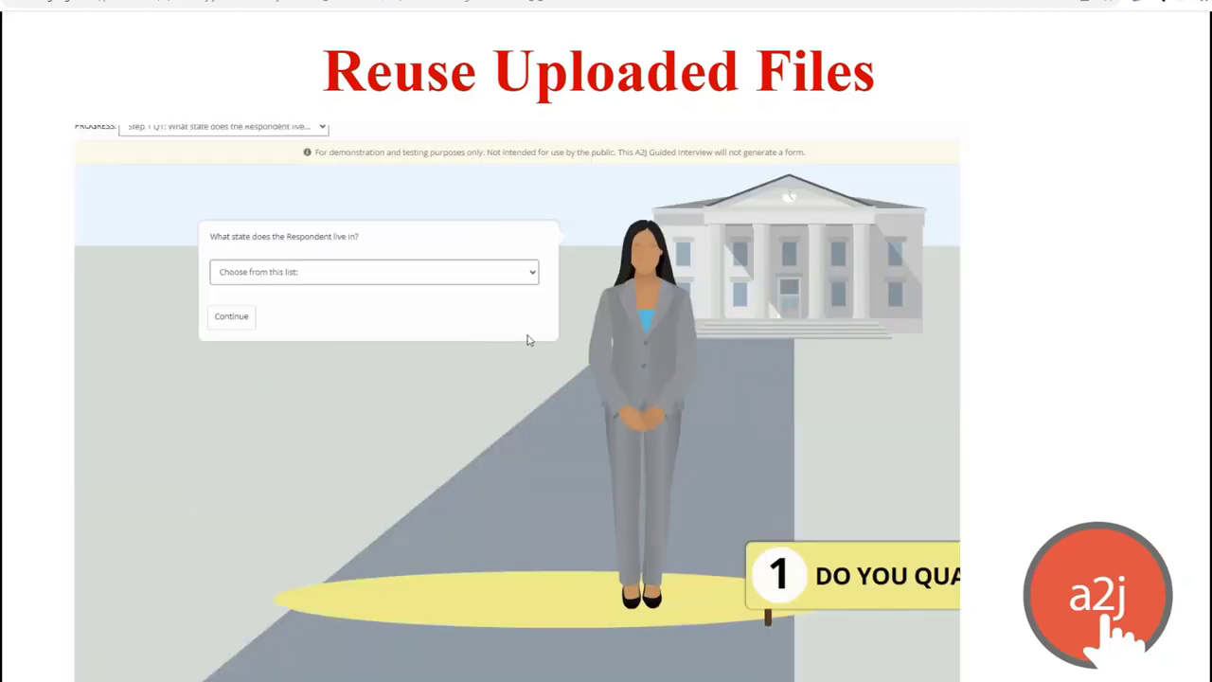
left_click(503, 275)
scroll(485, 442, "down", 5)
scroll(489, 443, "up", 10)
left_click(839, 650)
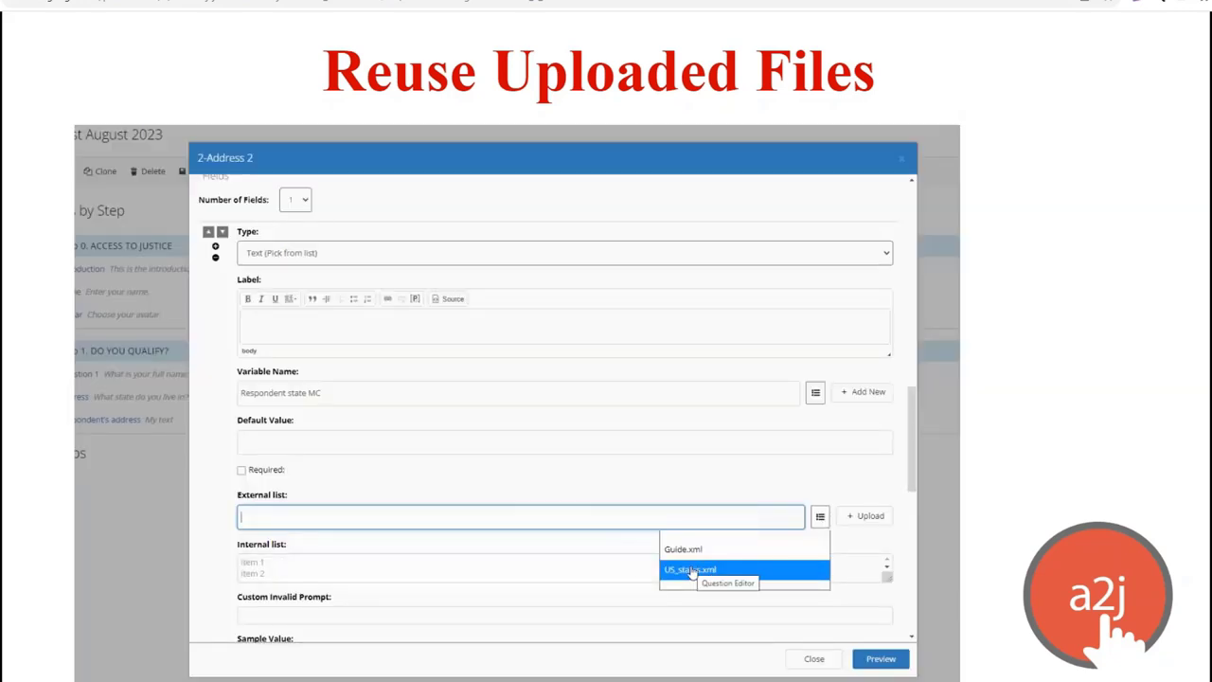
- Reuse the uploaded US_states.xml as the external list for Respondent state MC and preview the states offered
left_click(693, 571)
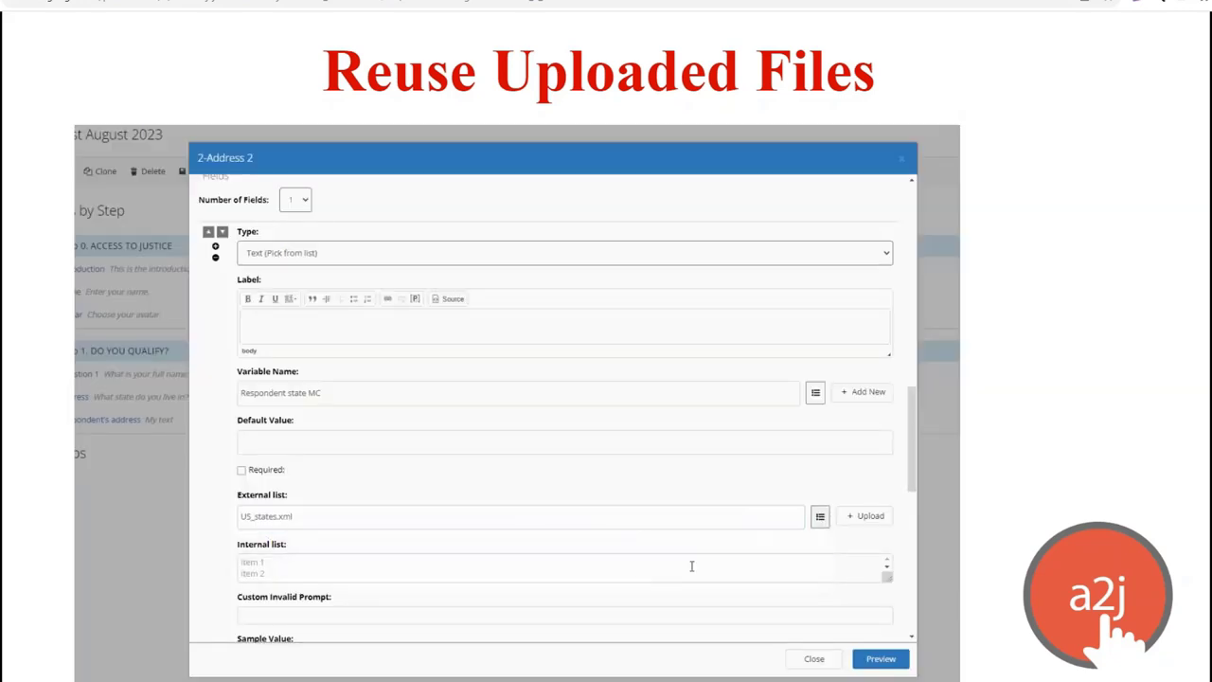
left_click(902, 667)
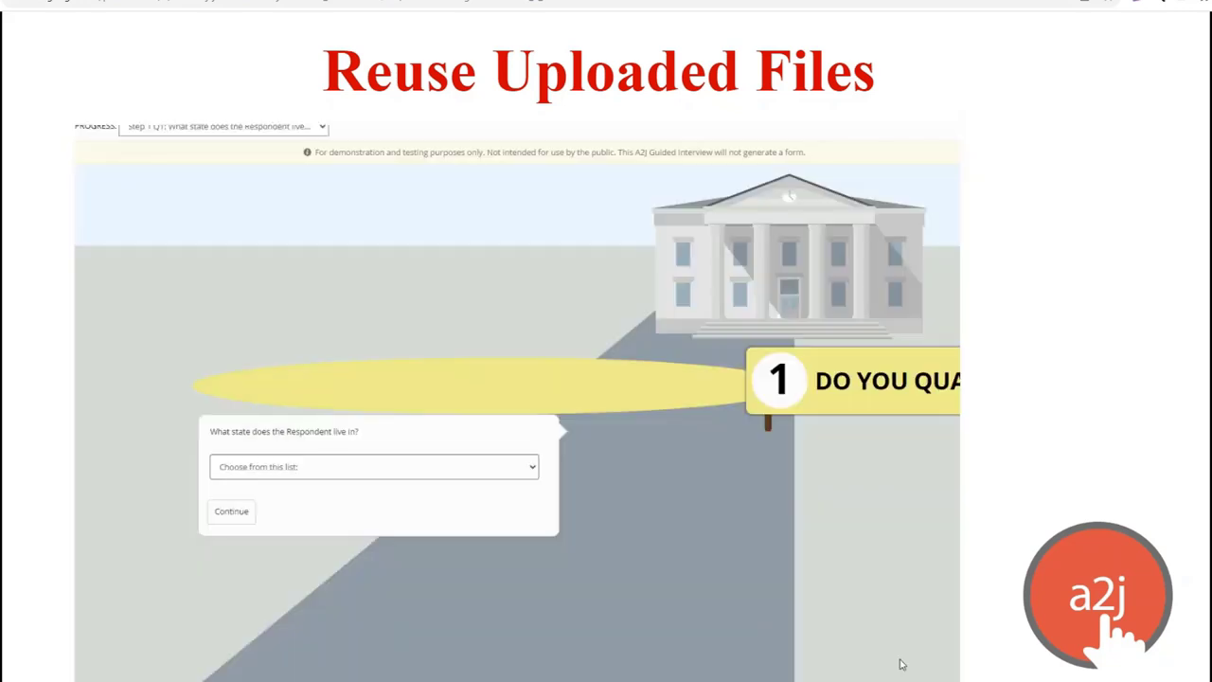
left_click(505, 277)
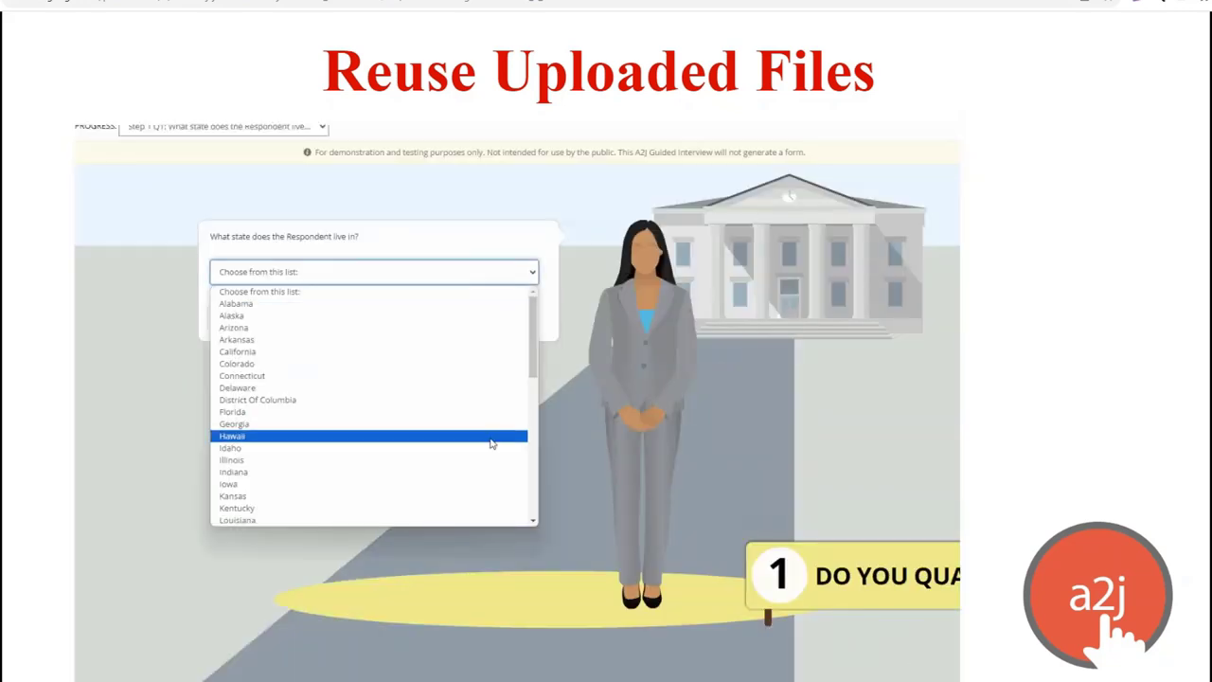
scroll(489, 441, "down", 4)
scroll(489, 442, "up", 4)
left_click(625, 553)
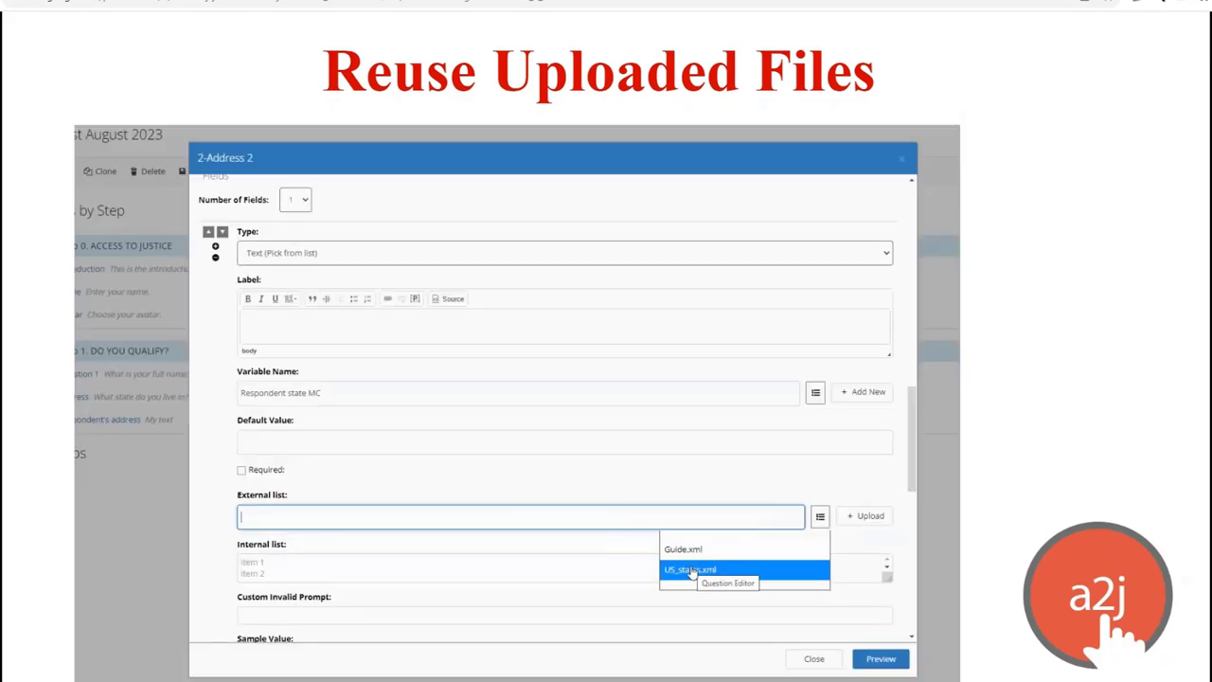
- Choose US_states.xml as the external list of the Address 2 pick-list field and look through its states in the preview
left_click(693, 570)
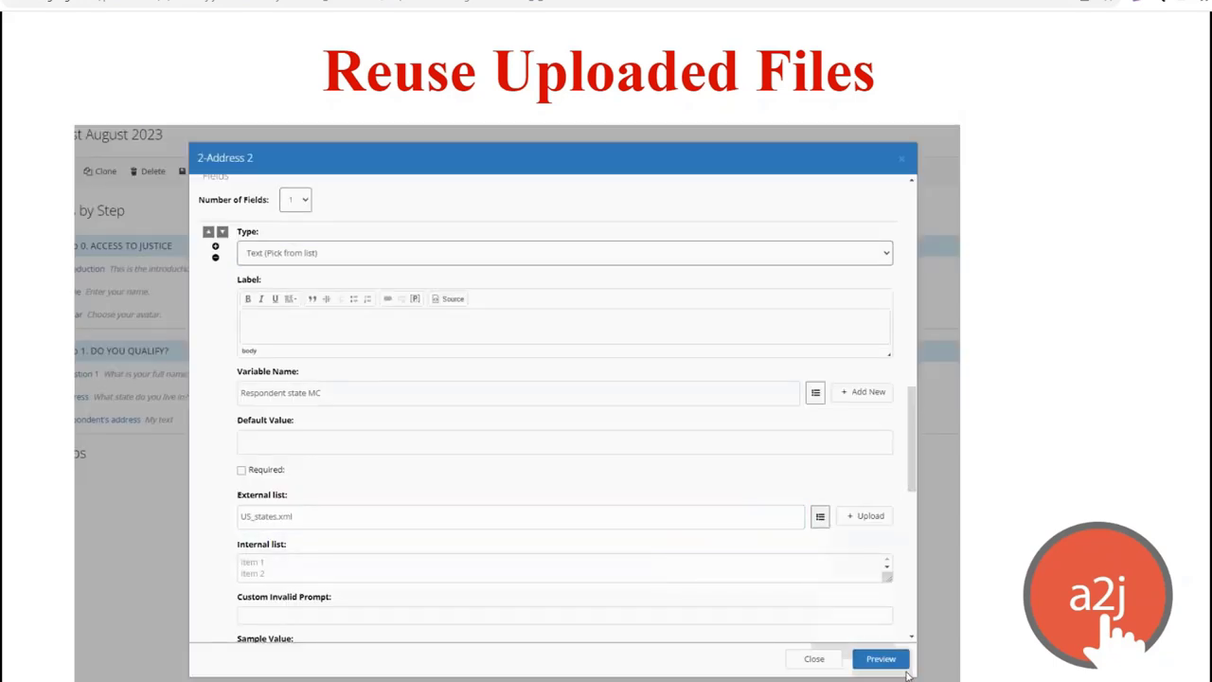
left_click(880, 659)
left_click(503, 275)
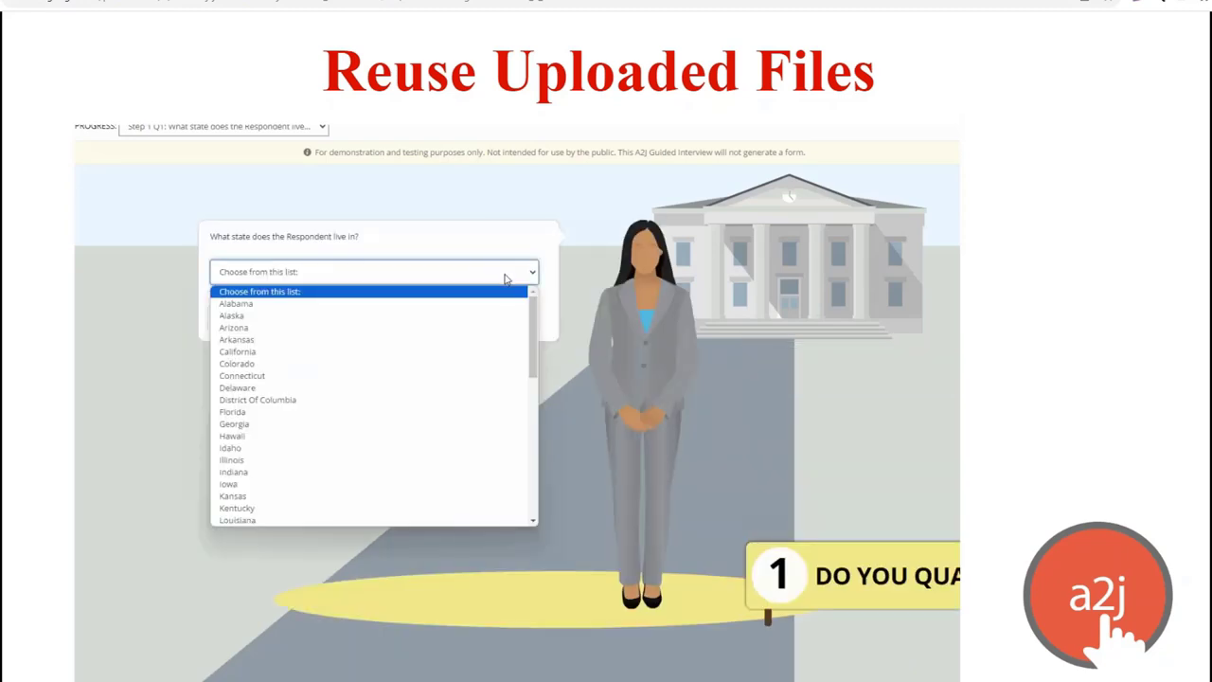
scroll(490, 439, "down", 4)
scroll(491, 442, "up", 4)
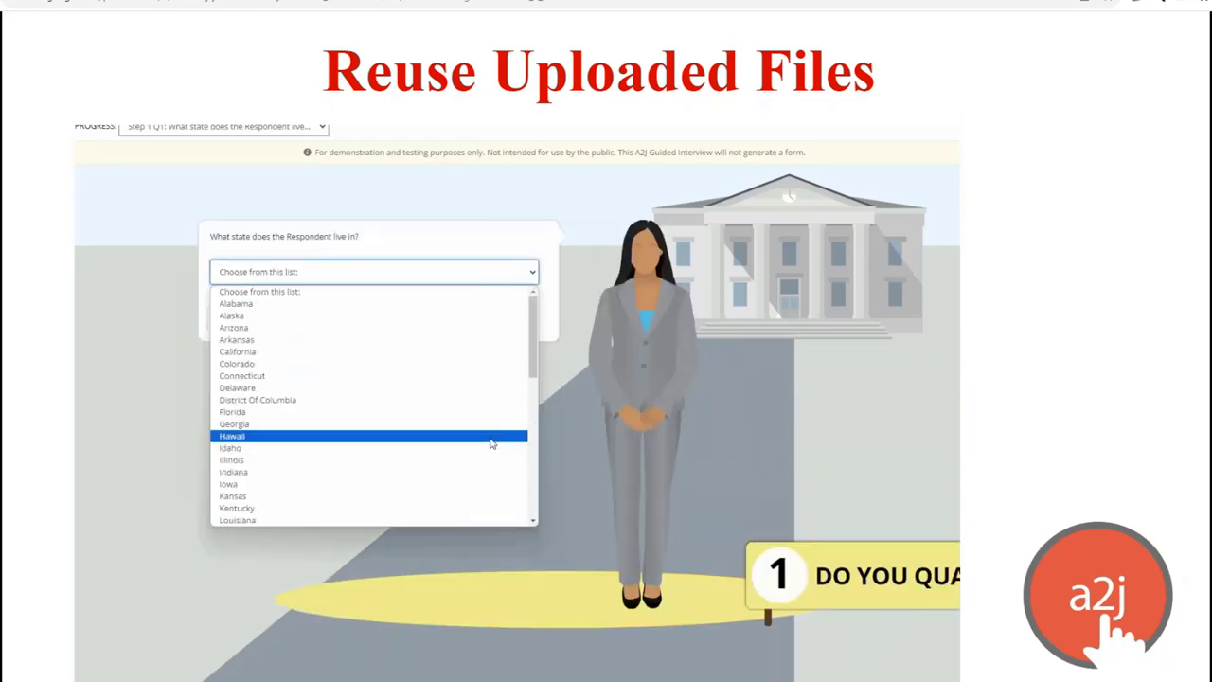
left_click(628, 554)
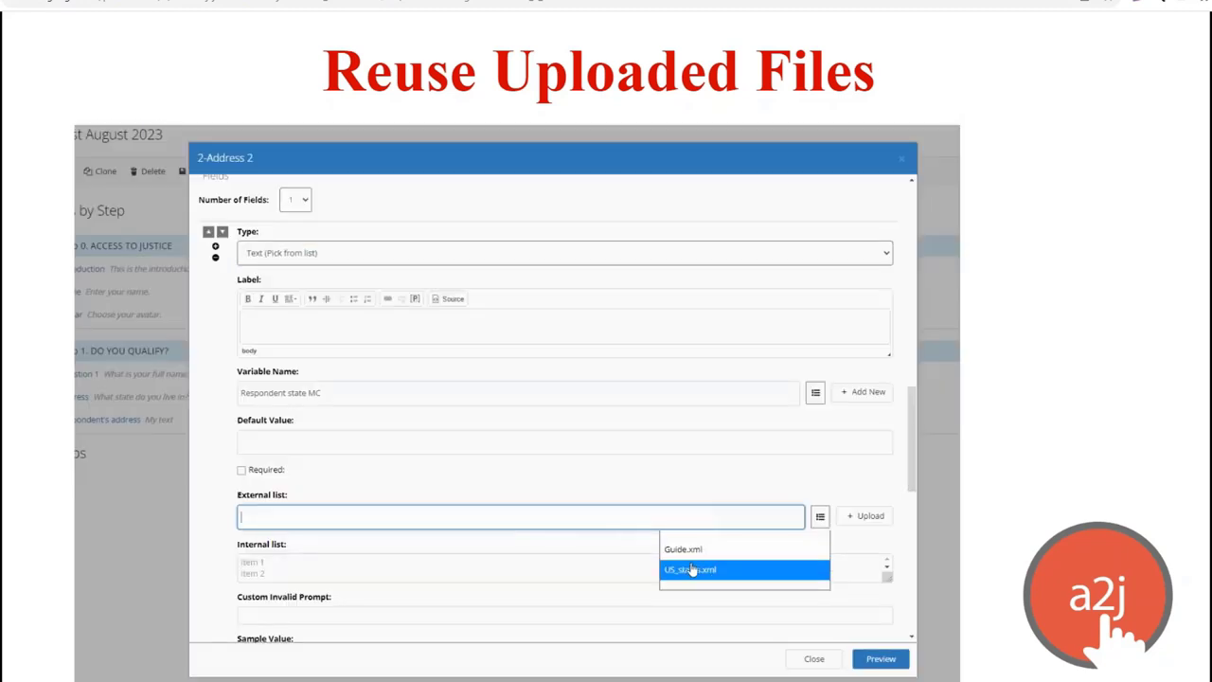
- Assign US_states.xml as Respondent state MC's external list and open the state choices in the preview
left_click(692, 569)
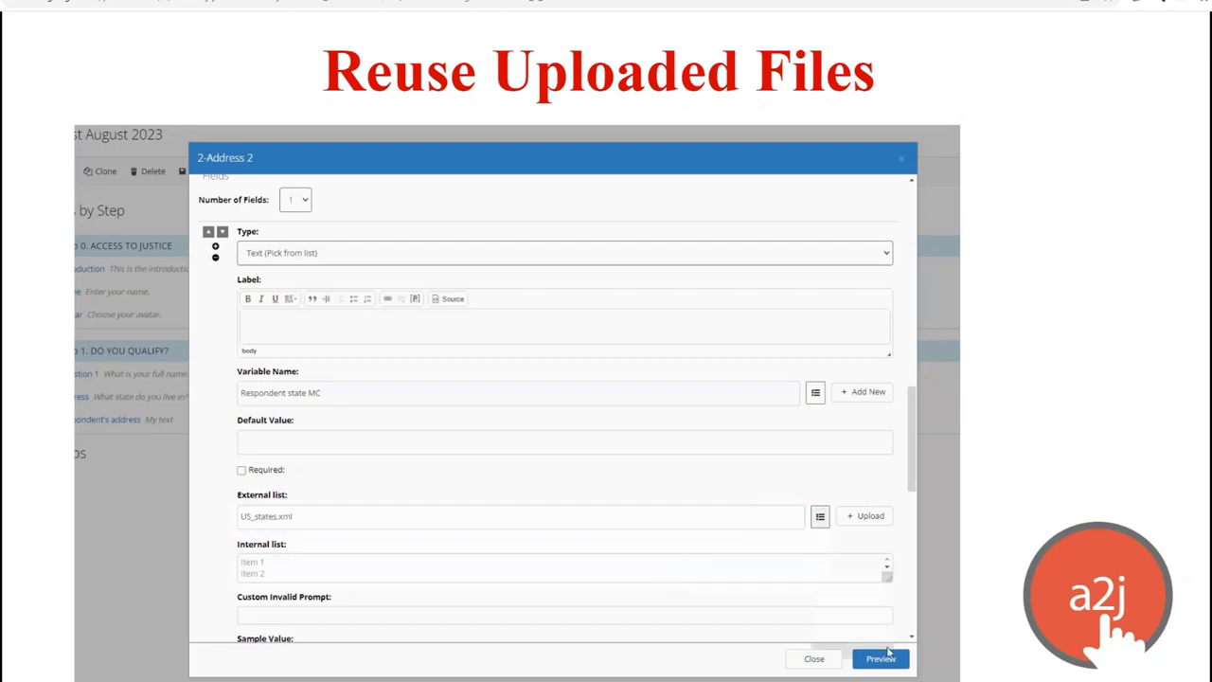
left_click(893, 659)
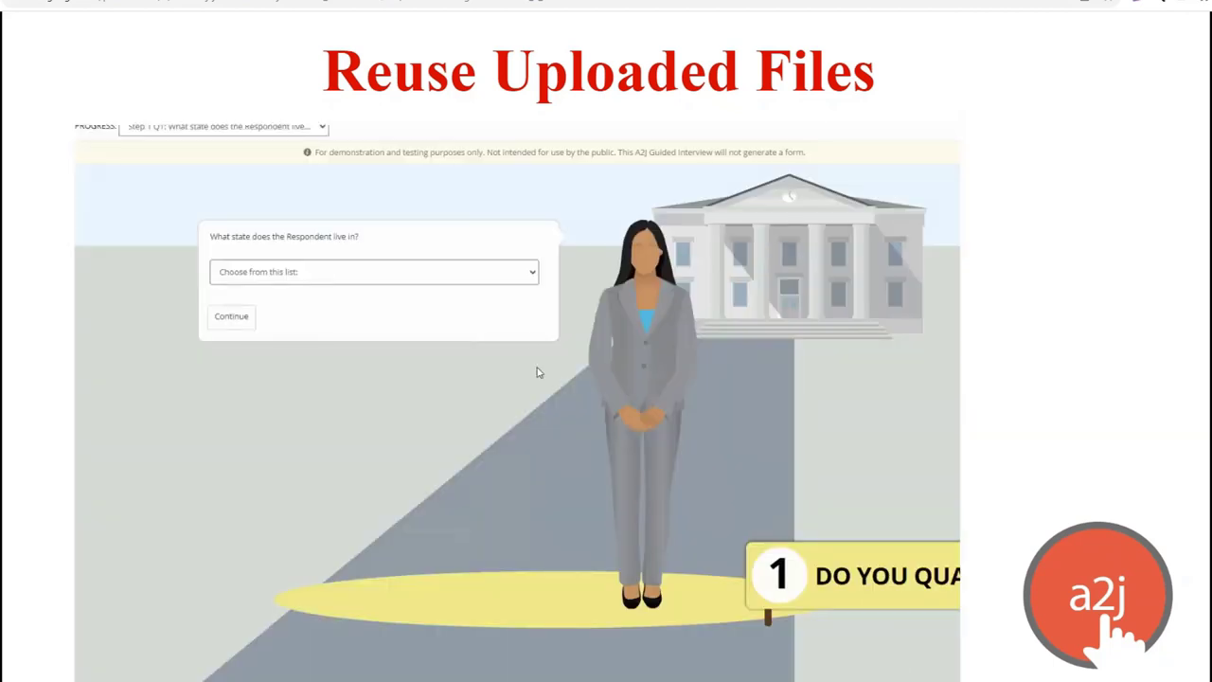
left_click(510, 272)
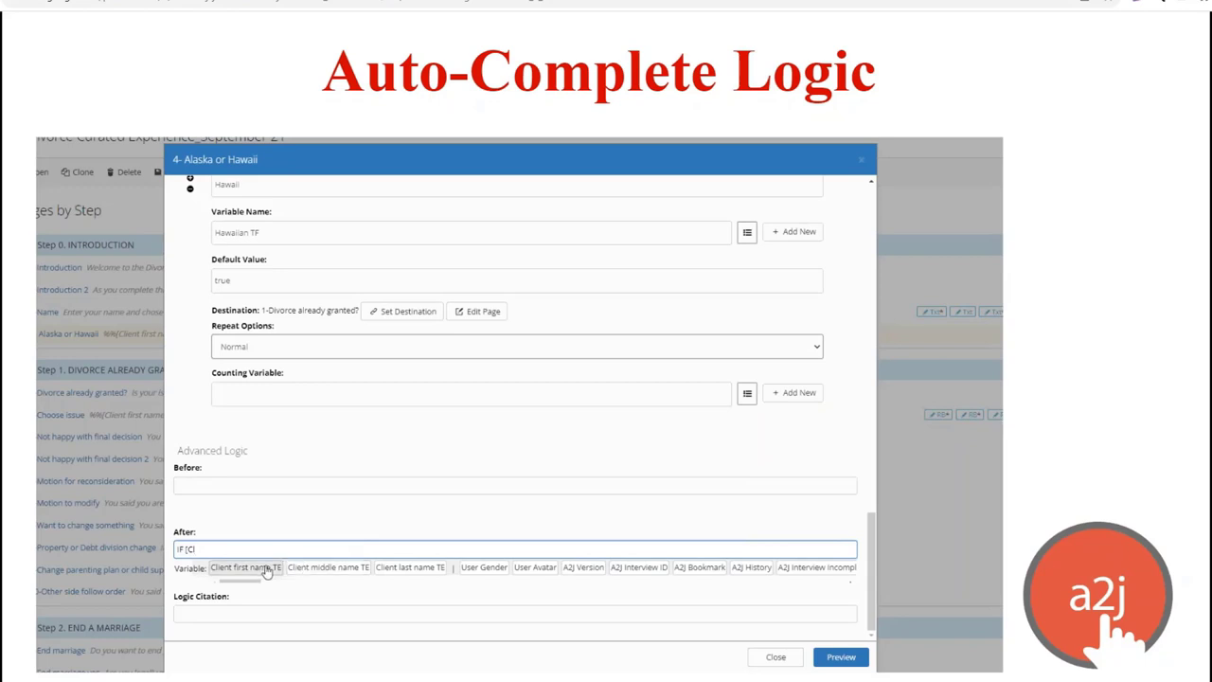
- In the Alaska or Hawaii question's After logic, make Client first name TE equal to the sample first name go to "2-Choose issue"
left_click(245, 567)
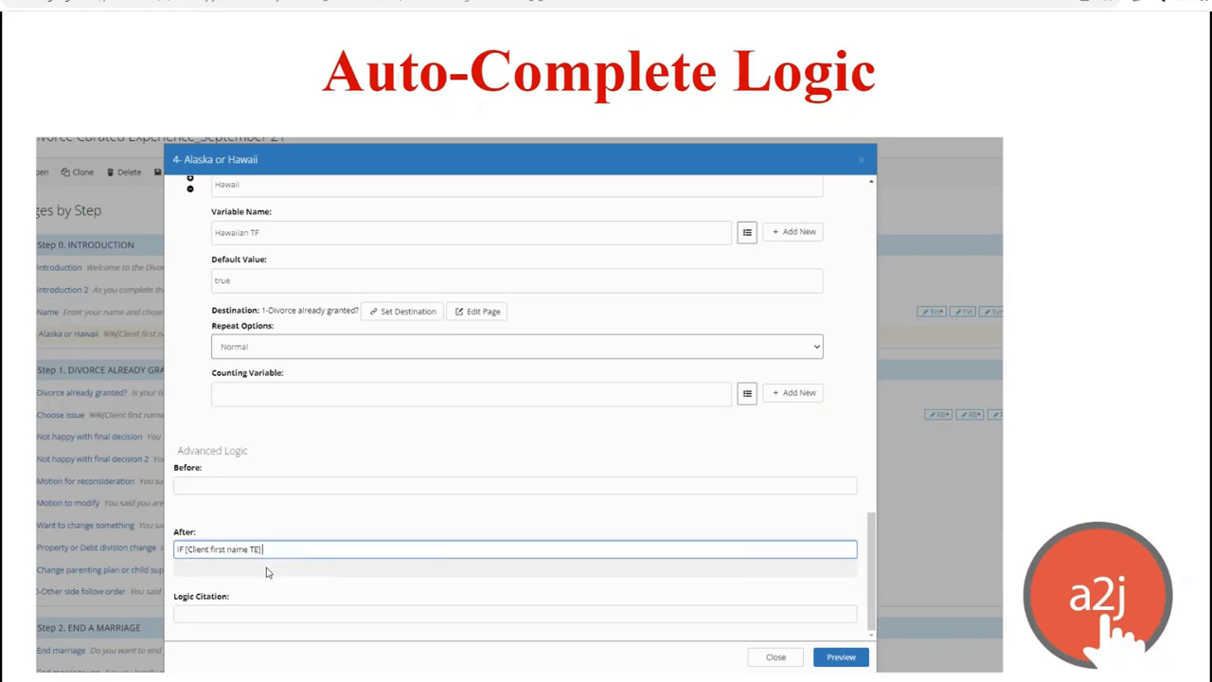
type("= \"Bob\"")
key("Return")
type("G")
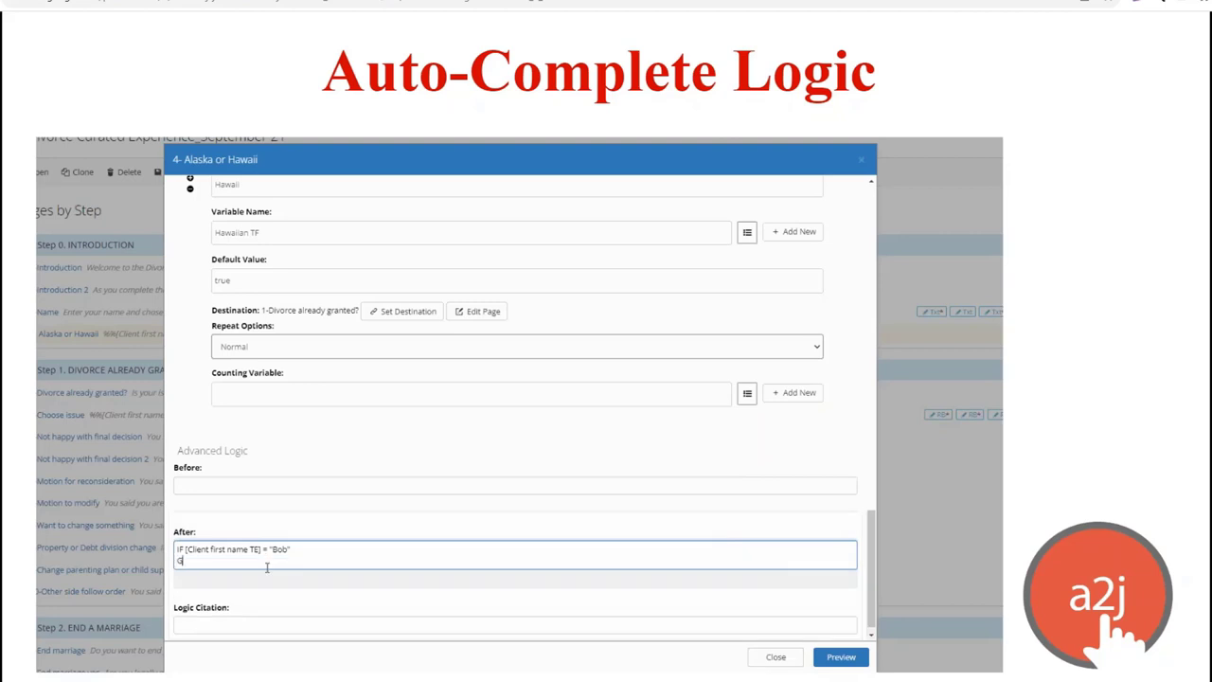
type("oTO")
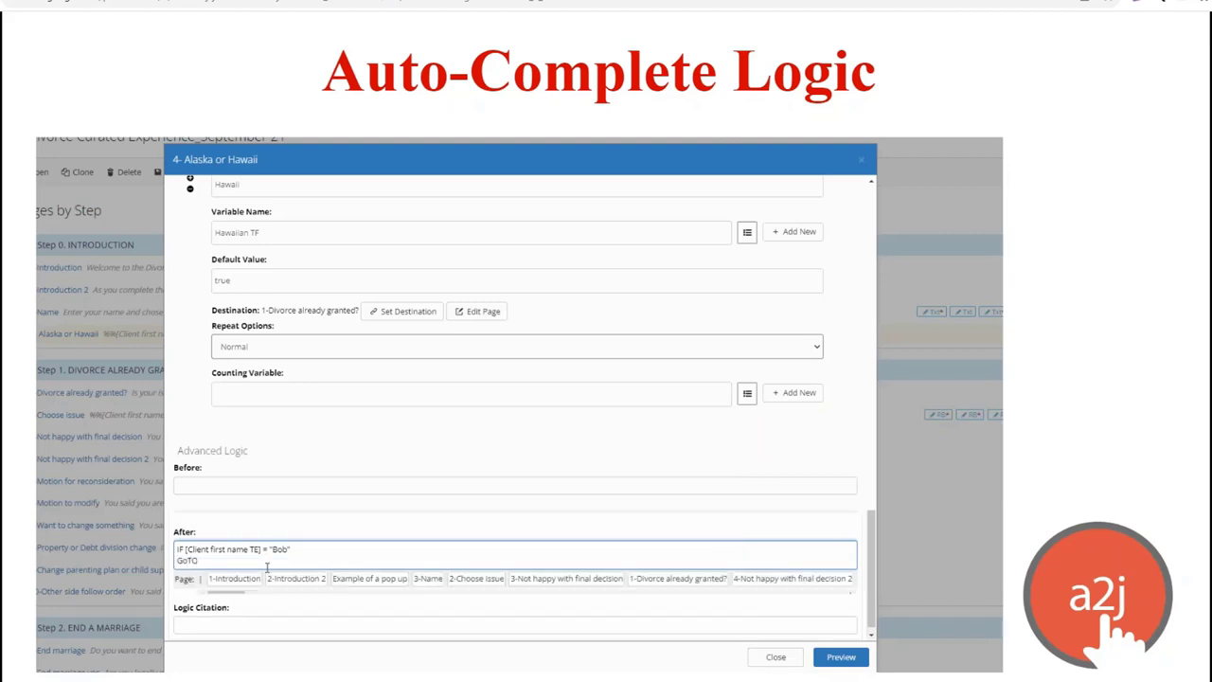
left_click(476, 579)
- Finish the After logic with an ELSE branch going to "3-Not happy with final decision" and a closing END IF
key("Return")
type("ELSE")
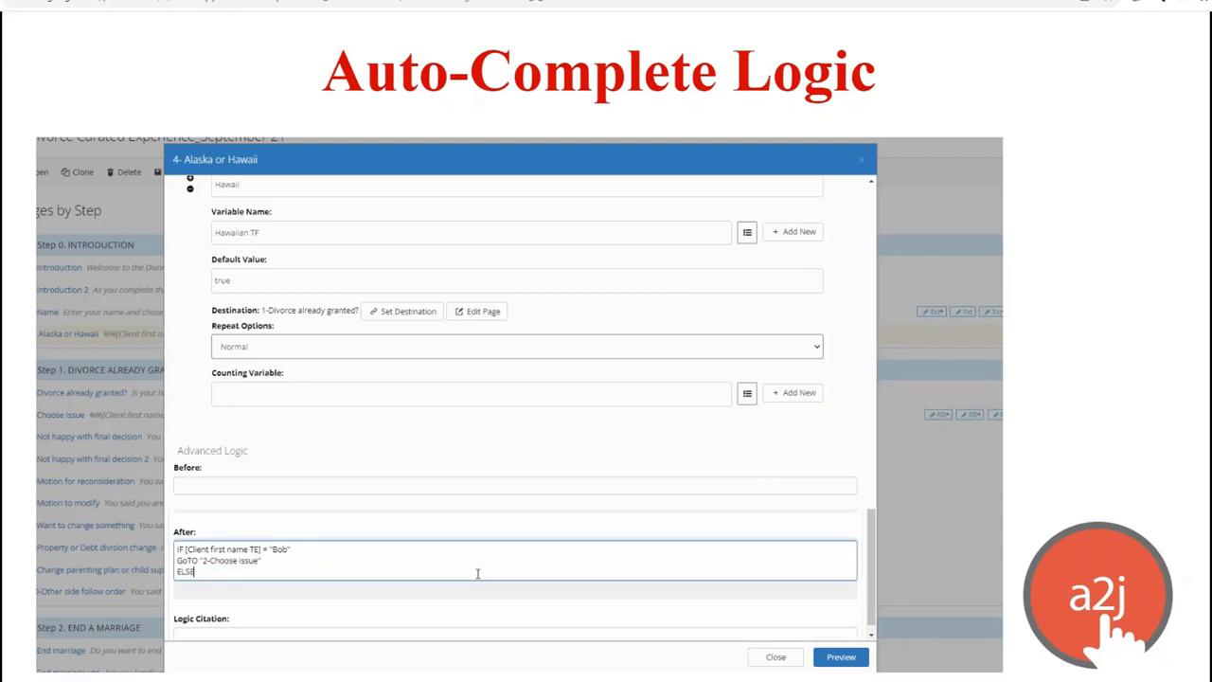
key("Return")
type("GOTO")
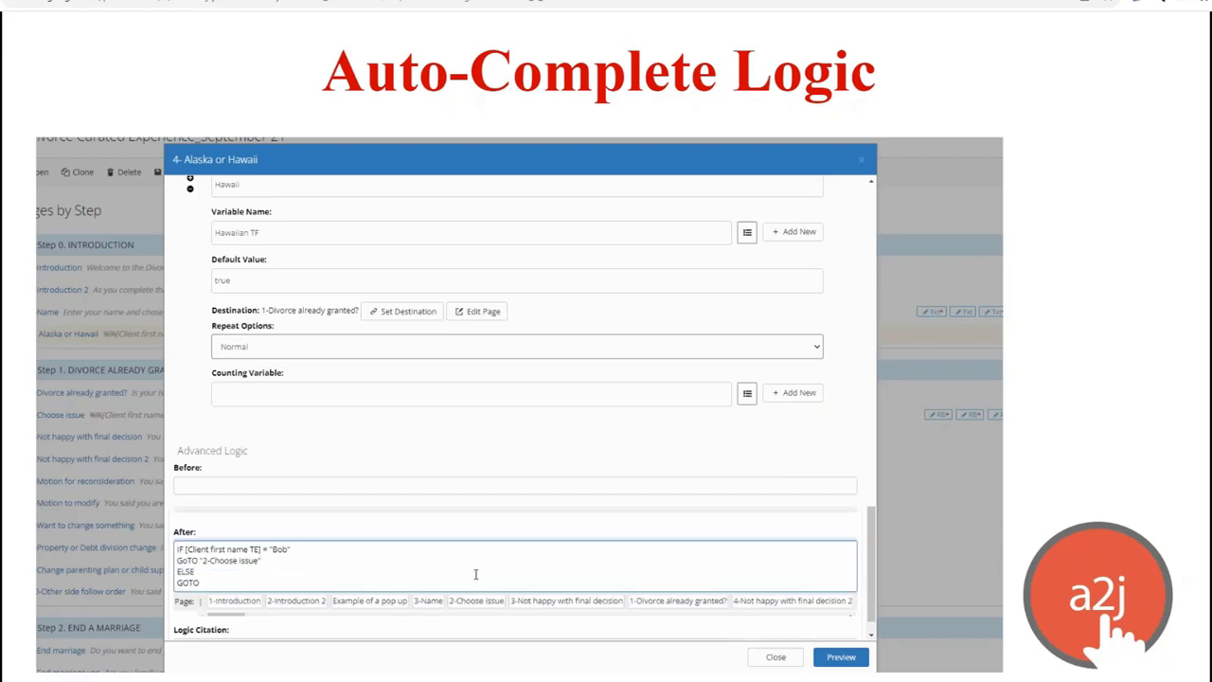
left_click(520, 602)
key("Return")
type("END IF")
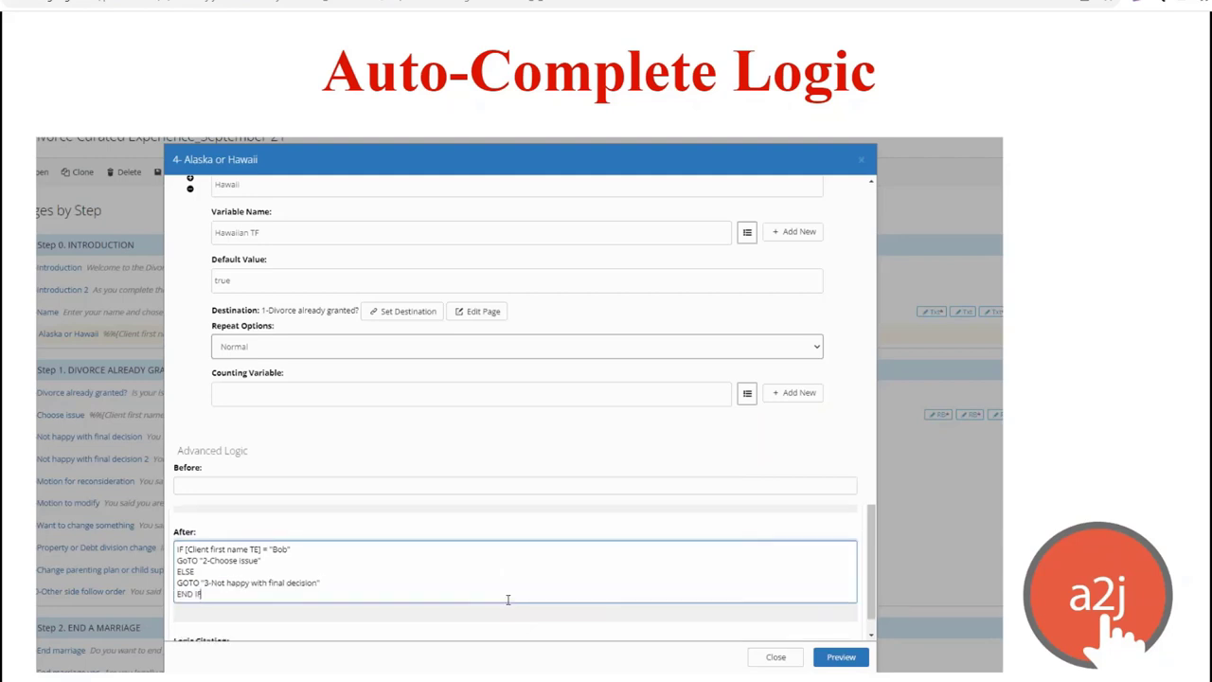
left_click(483, 526)
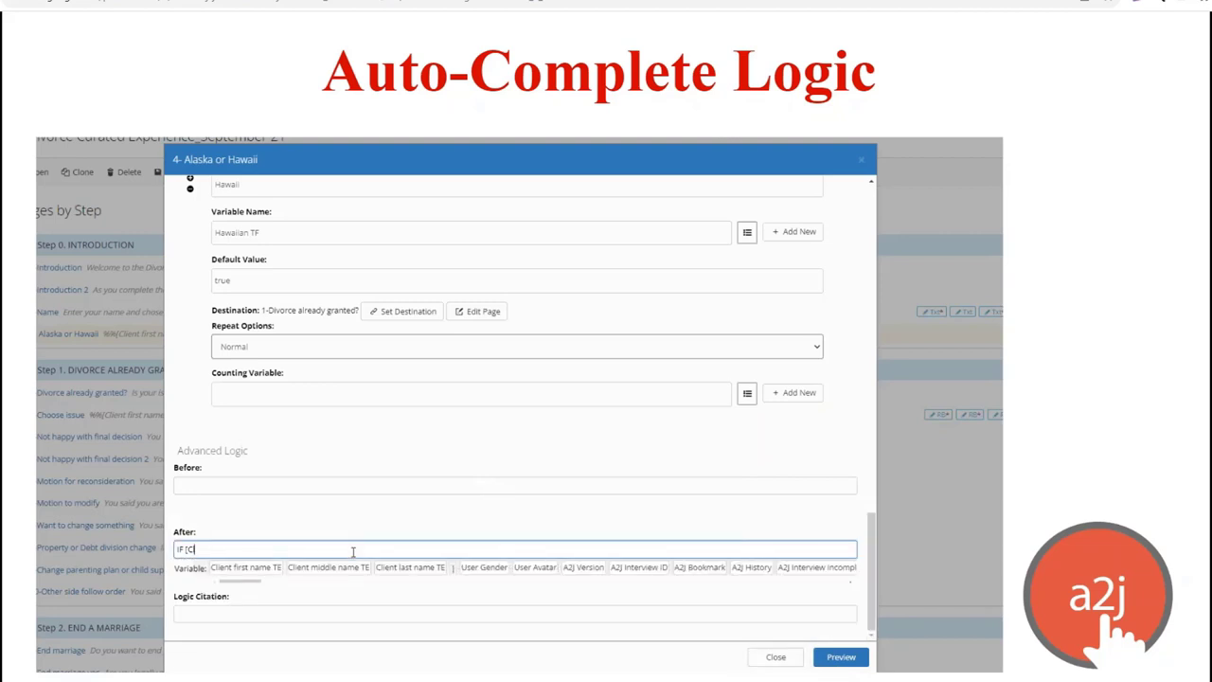
- Write the After condition comparing Client first name TE with the sample first name, using the suggested page "2-Choose issue" as the GoTO target
left_click(281, 568)
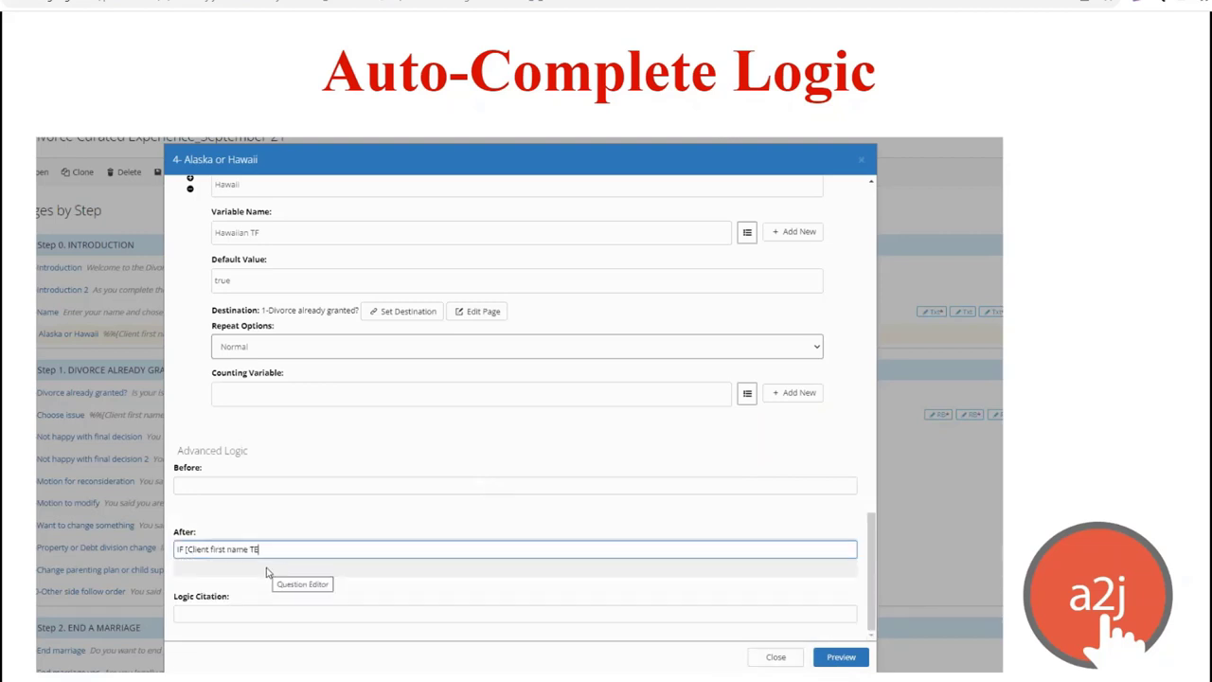
type("] = \"Bob\"")
key("Return")
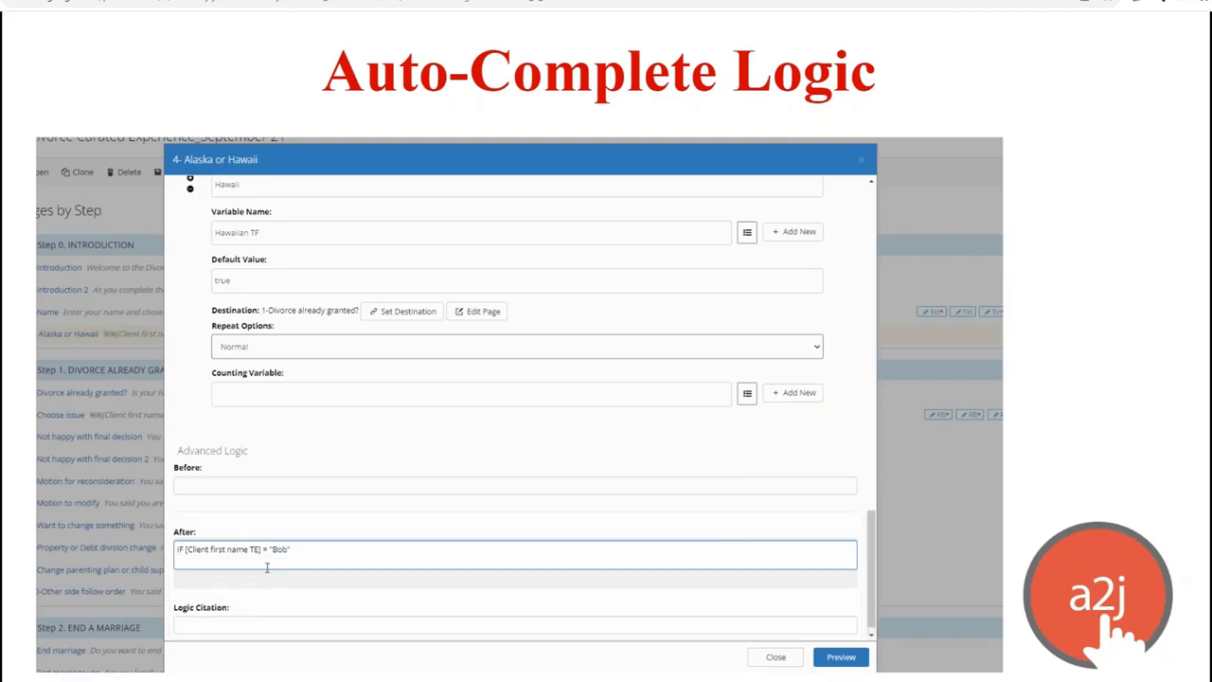
type("GoTo")
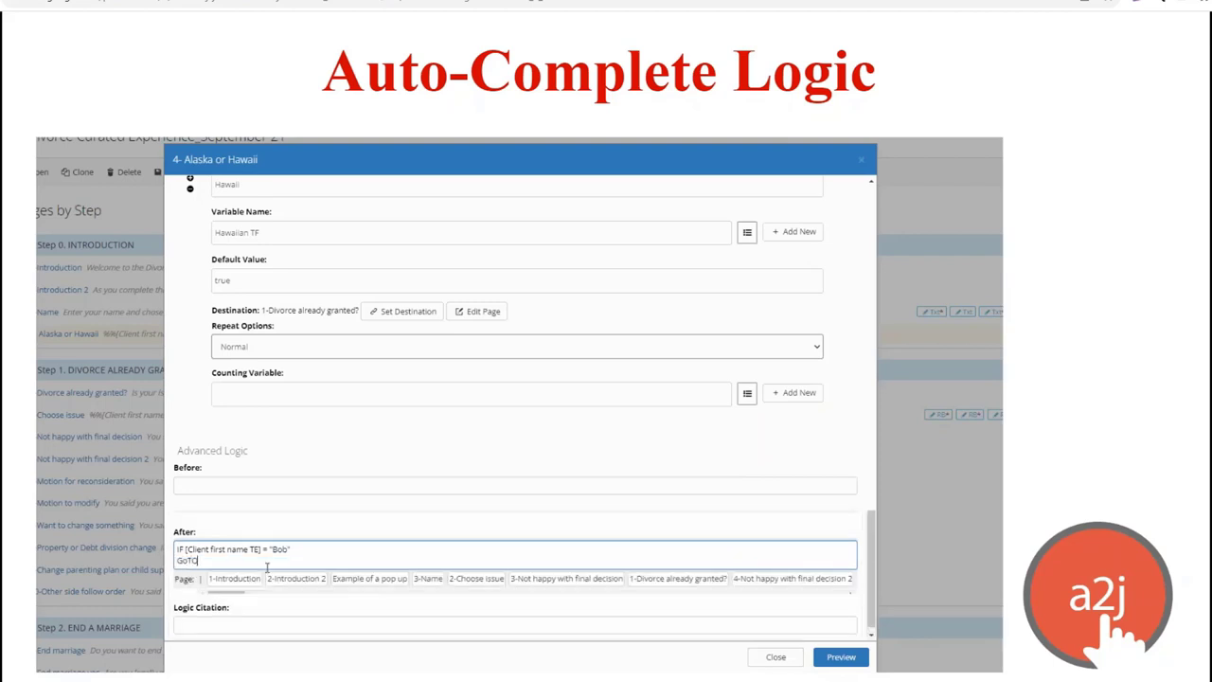
left_click(477, 578)
- Add ELSE with a GOTO to the suggested page "3-Not happy with final decision" and close the After logic with END IF
key("Return")
type("ELSE")
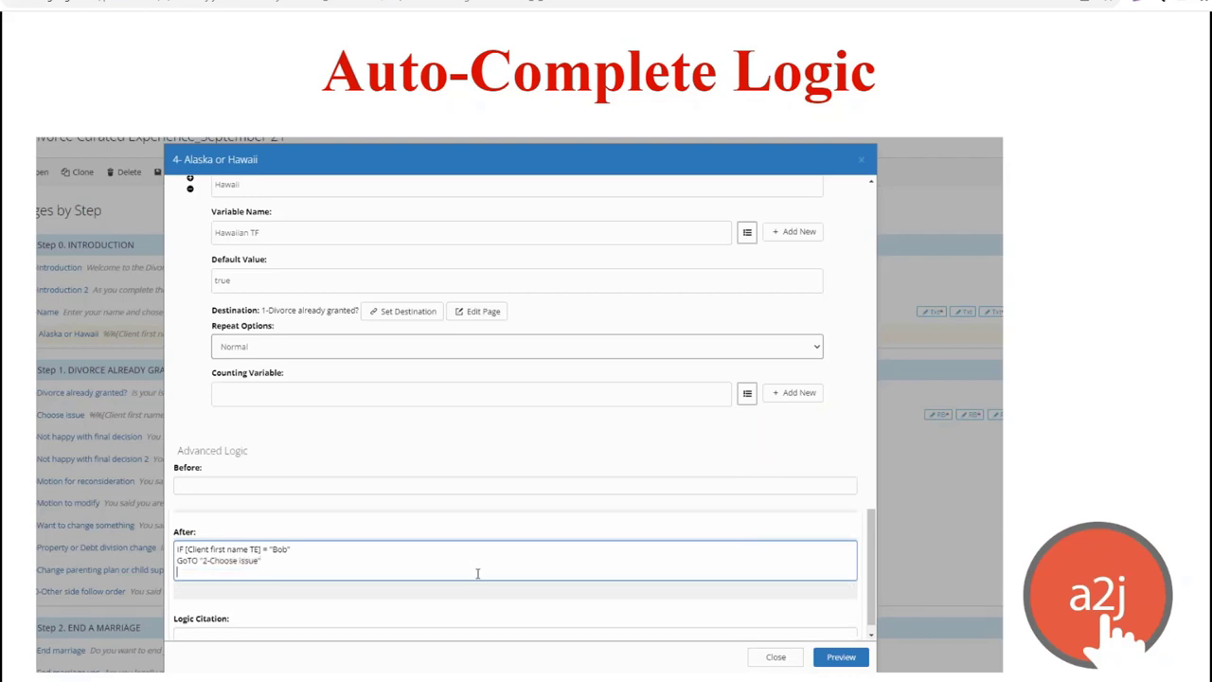
key("Return")
type("GoTo")
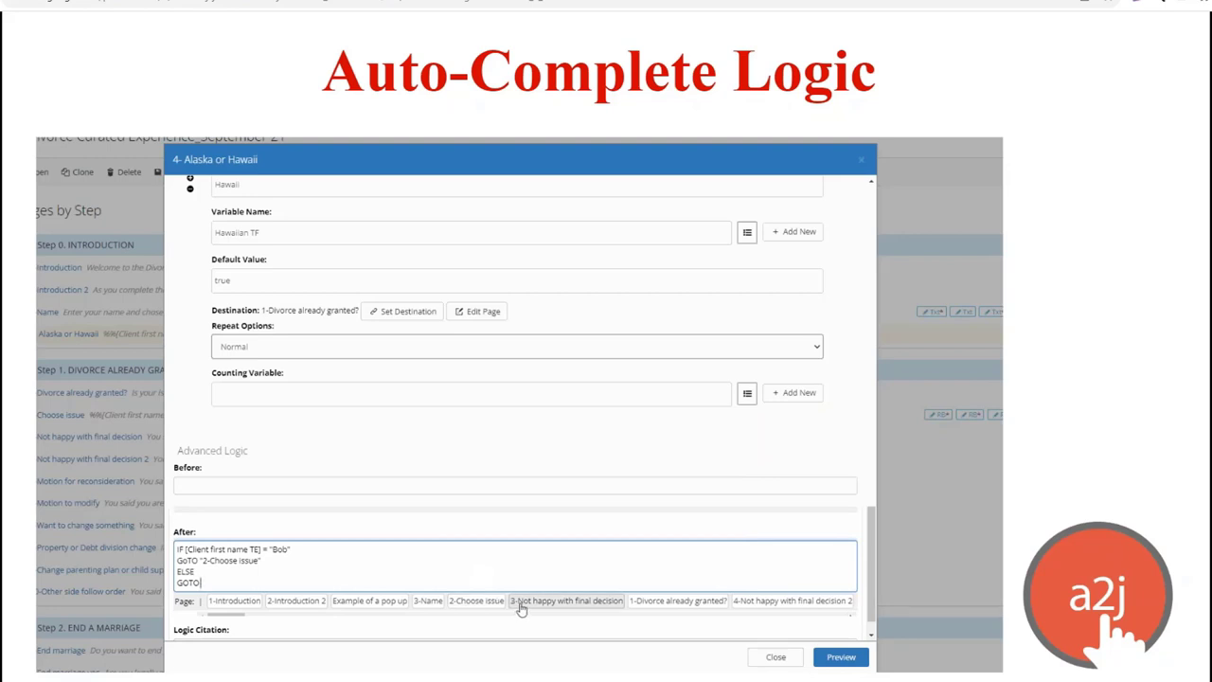
left_click(566, 600)
key("Return")
type("END IF")
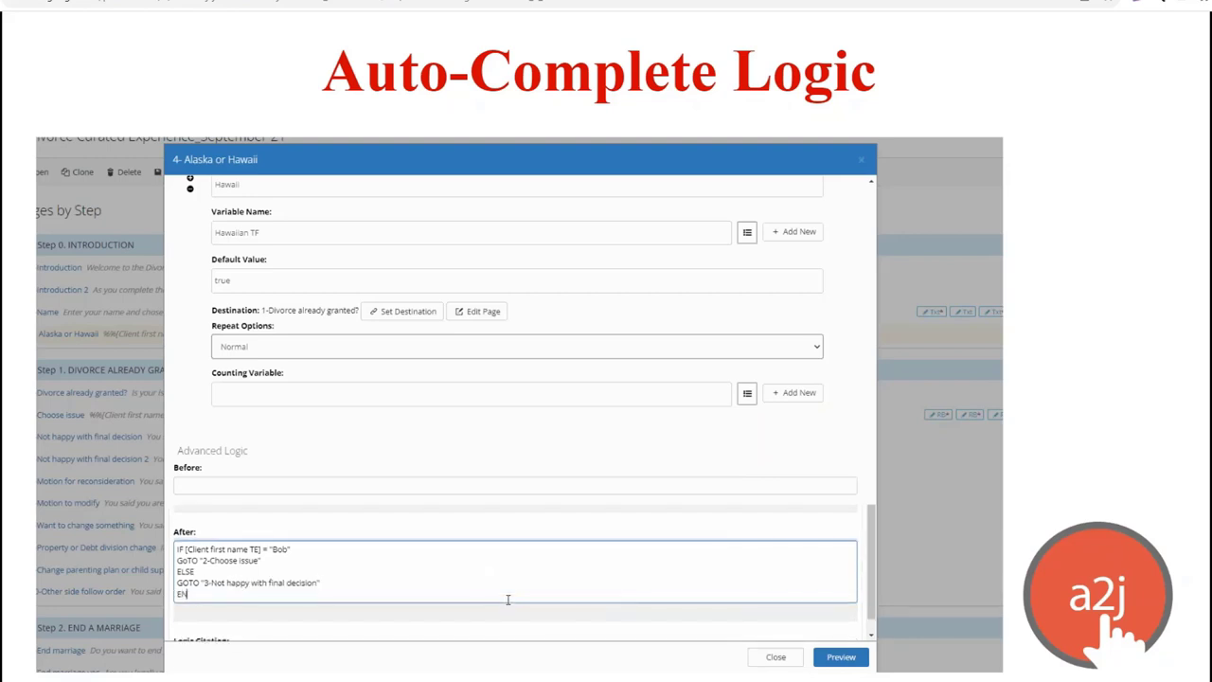
left_click(485, 526)
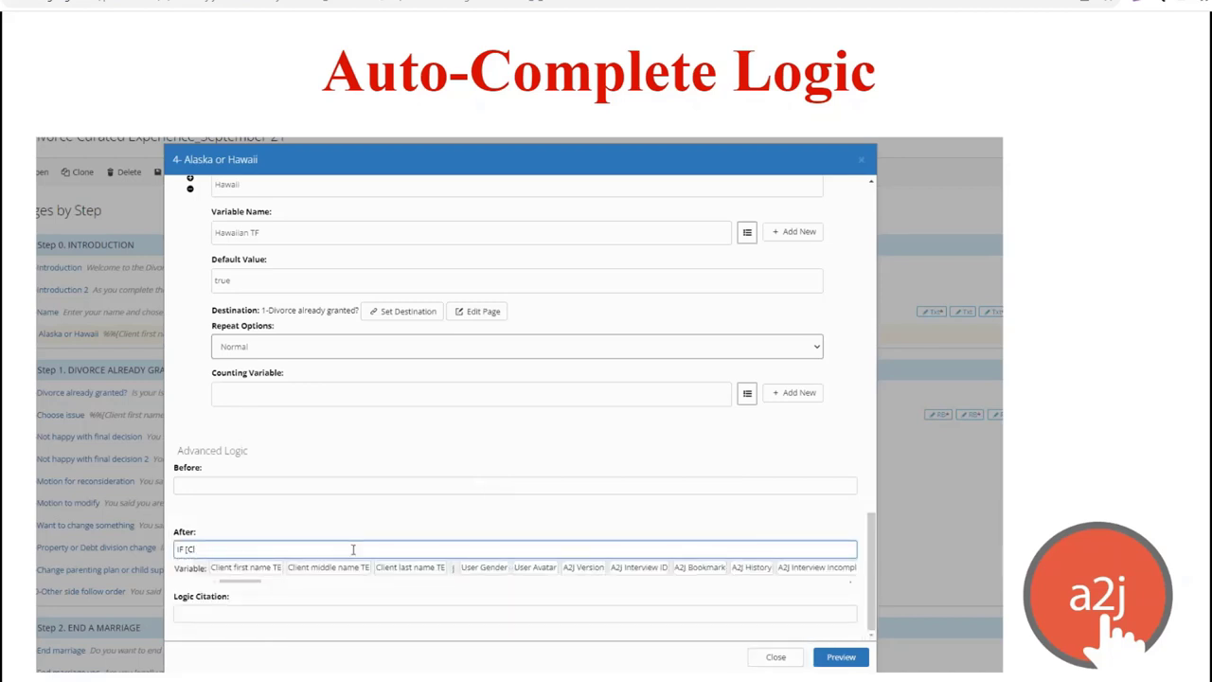
- Build the After logic's IF statement on Client first name TE matching the sample first name, with GoTO "2-Choose issue"
left_click(270, 567)
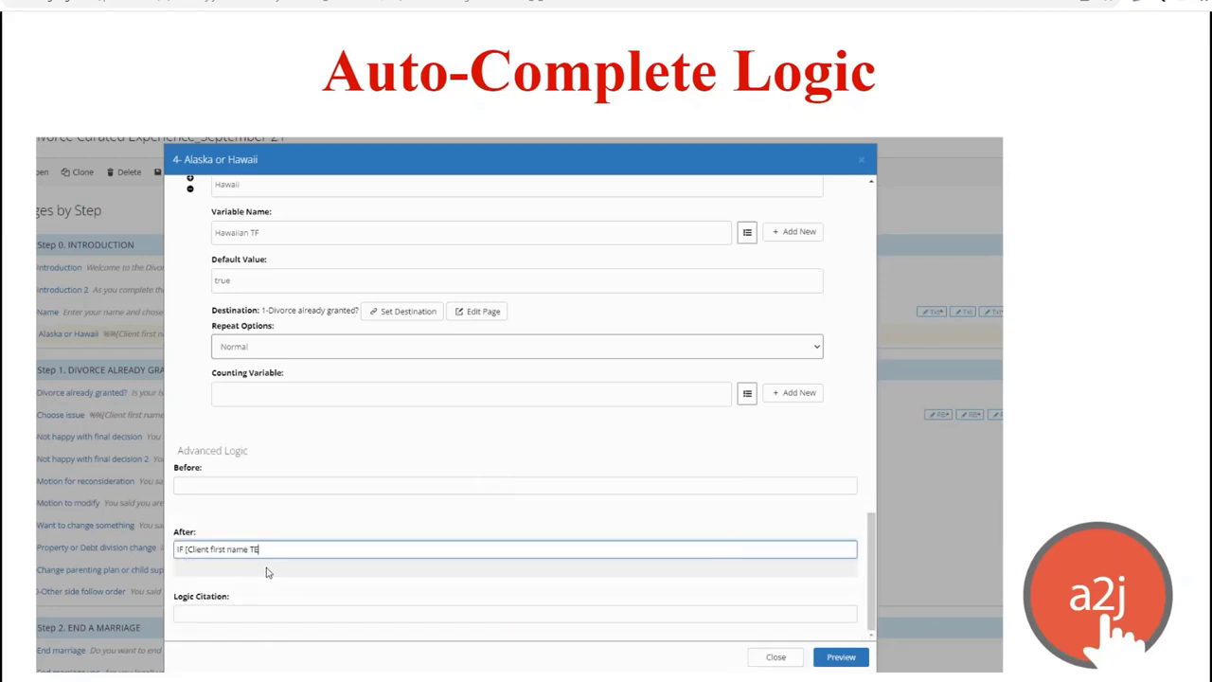
type("] = \"Bob\"")
key("Return")
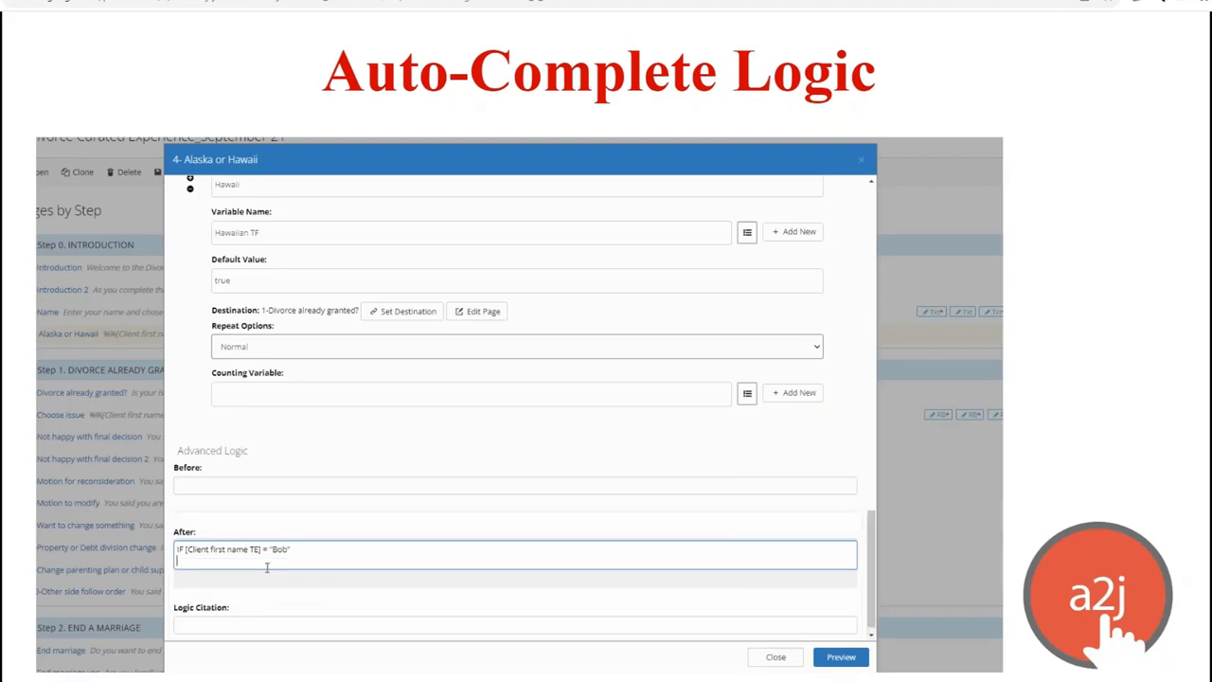
type("GoTo")
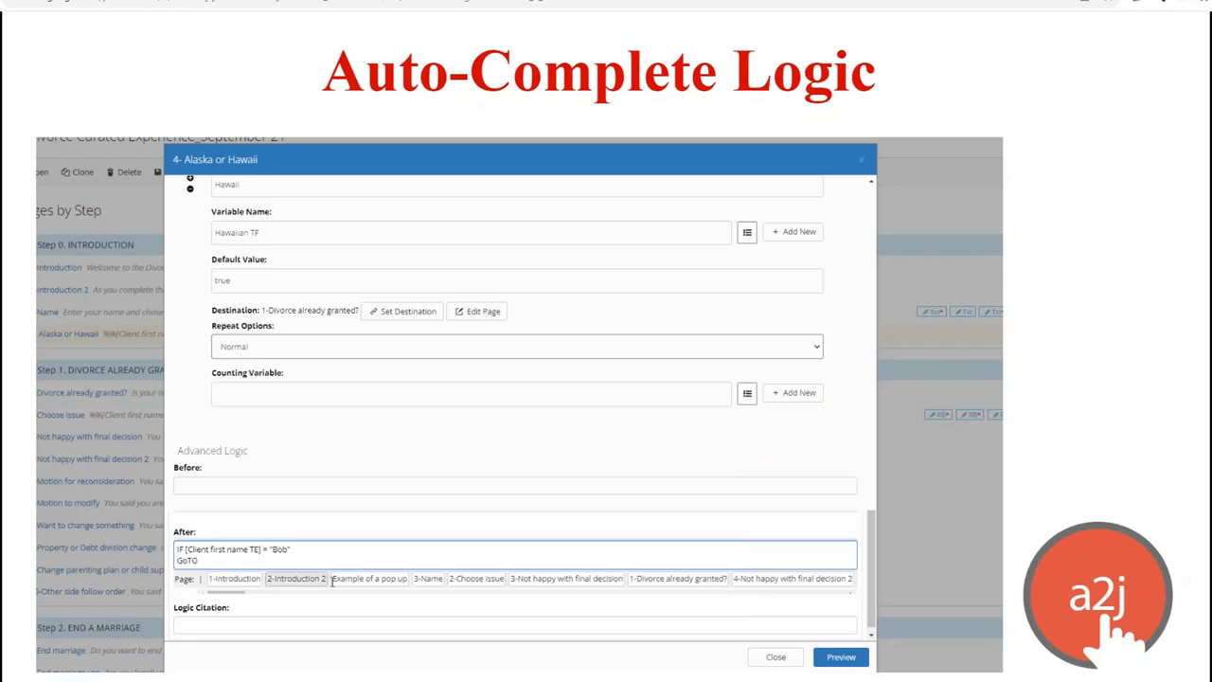
left_click(476, 578)
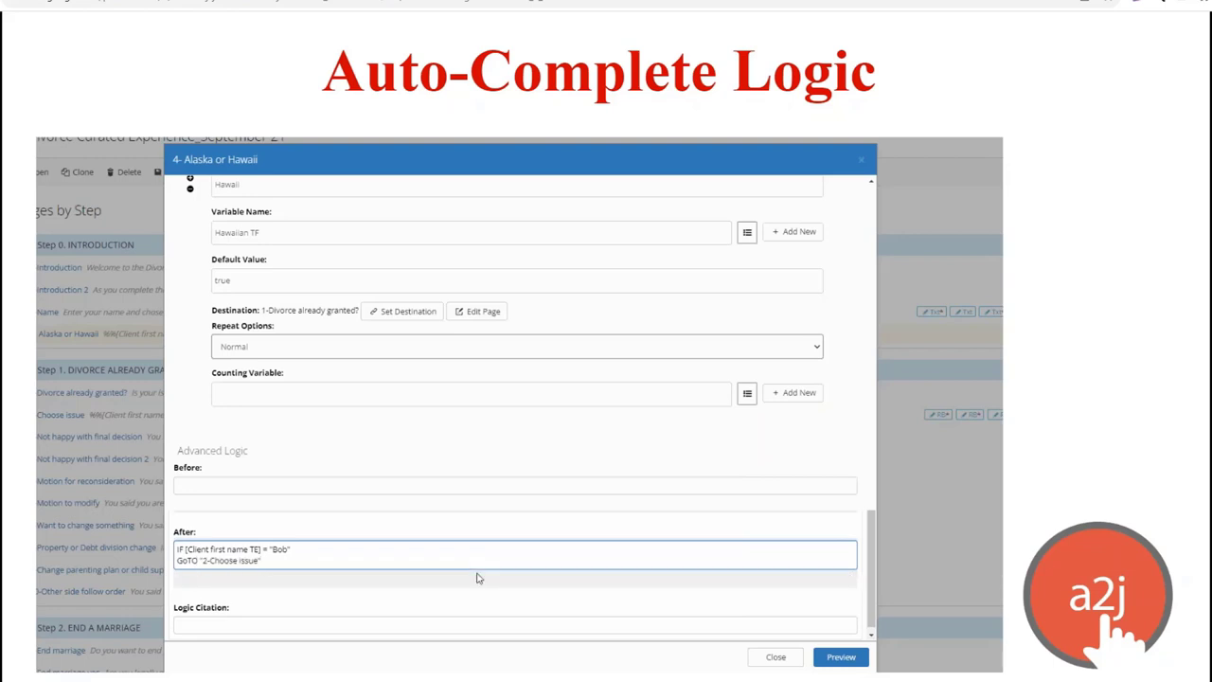
- Complete the IF statement with ELSE, GOTO "3-Not happy with final decision" and END IF
key("Return")
type("ELSE")
key("Return")
type("GOTO")
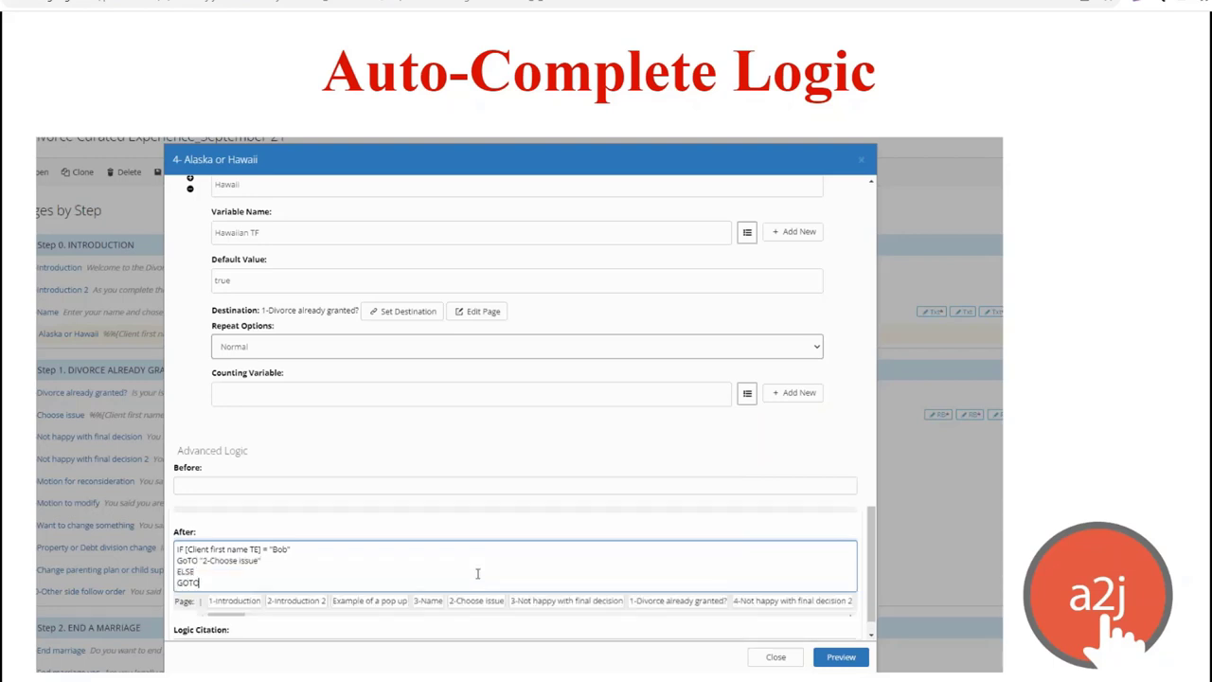
left_click(520, 607)
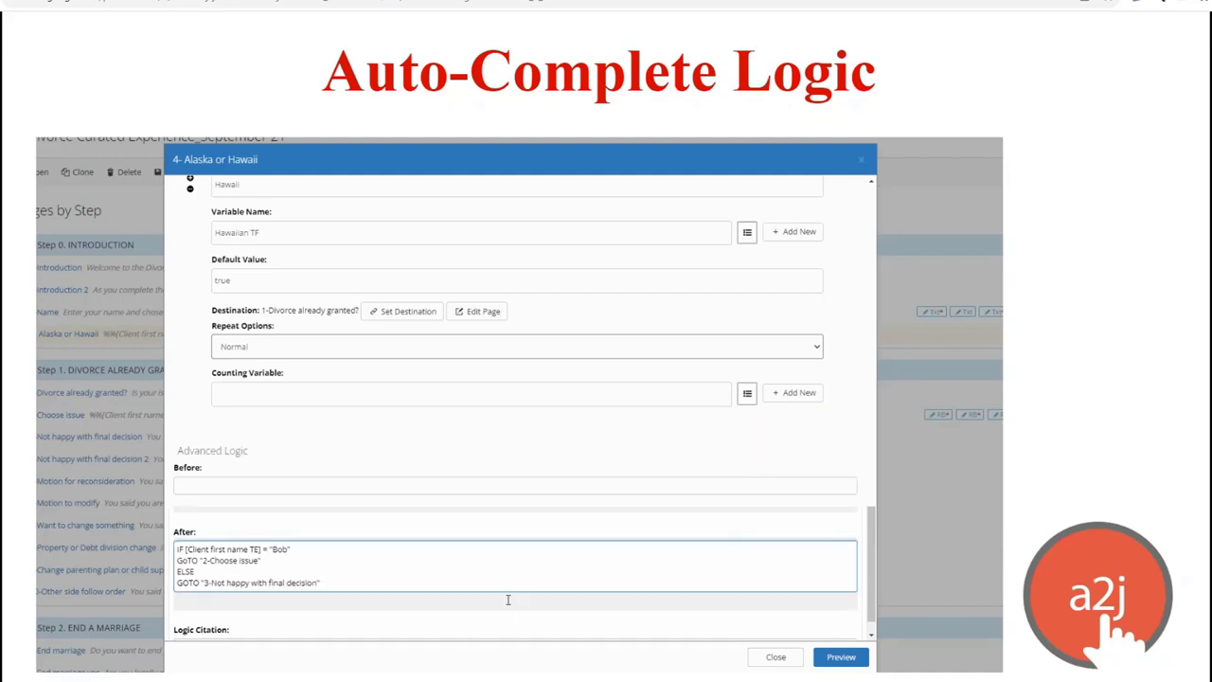
key("Return")
type("END IF")
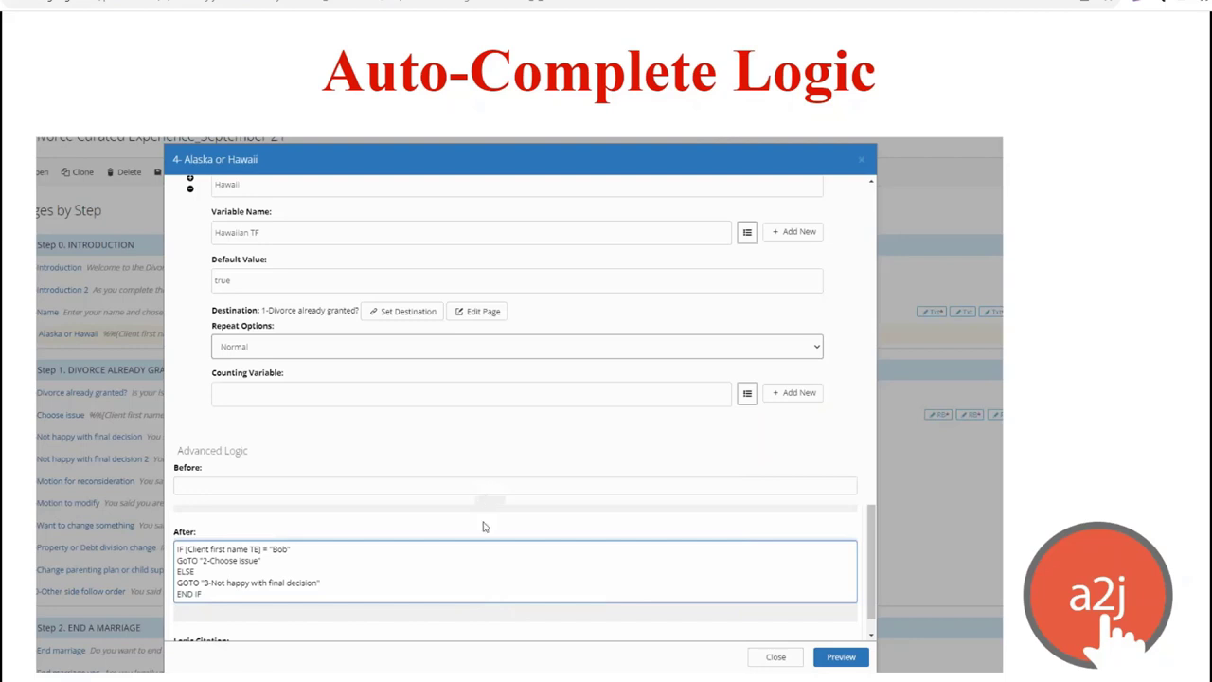
- Write the After logic's IF condition on Client first name TE matching the sample first name, targeting "2-Choose issue" with GoTO
left_click(483, 527)
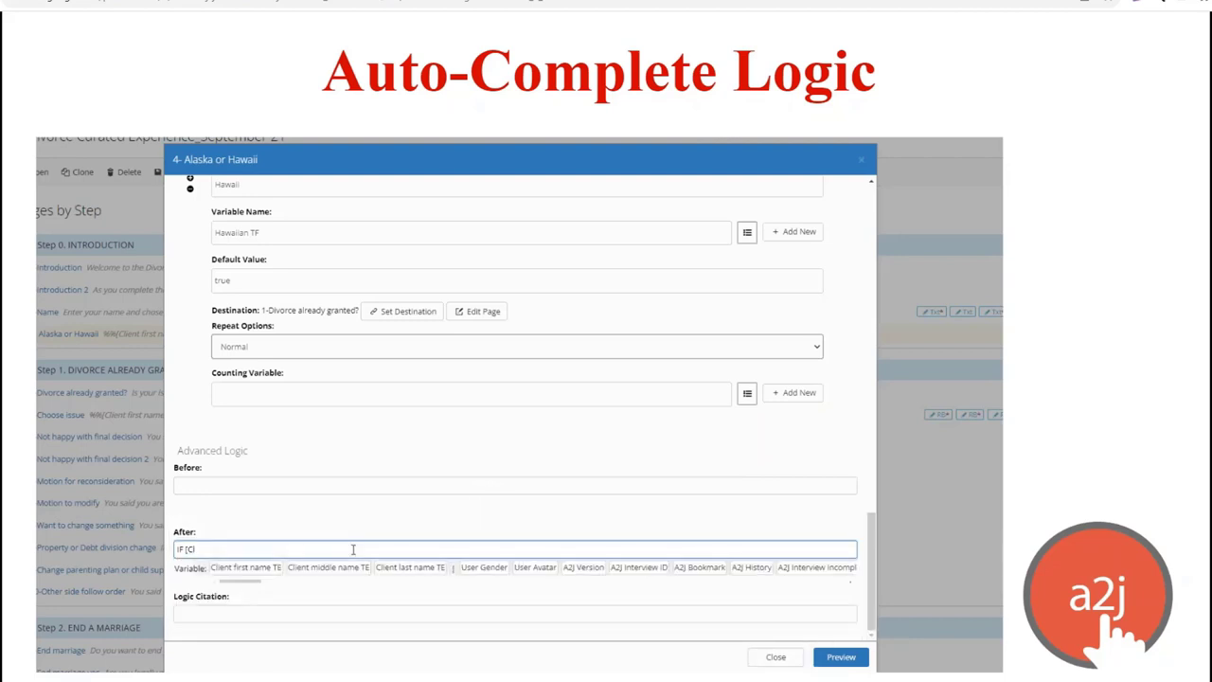
left_click(264, 569)
type("] = \"Bob")
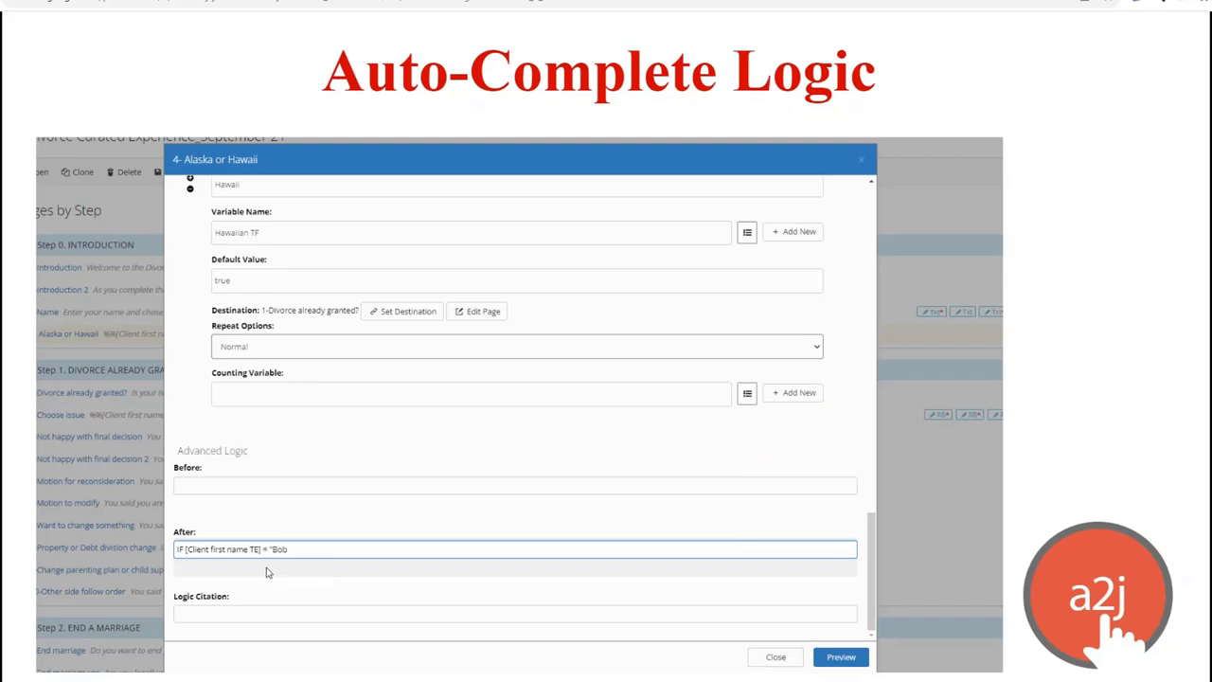
type("\"")
key("Return")
type("GoTo")
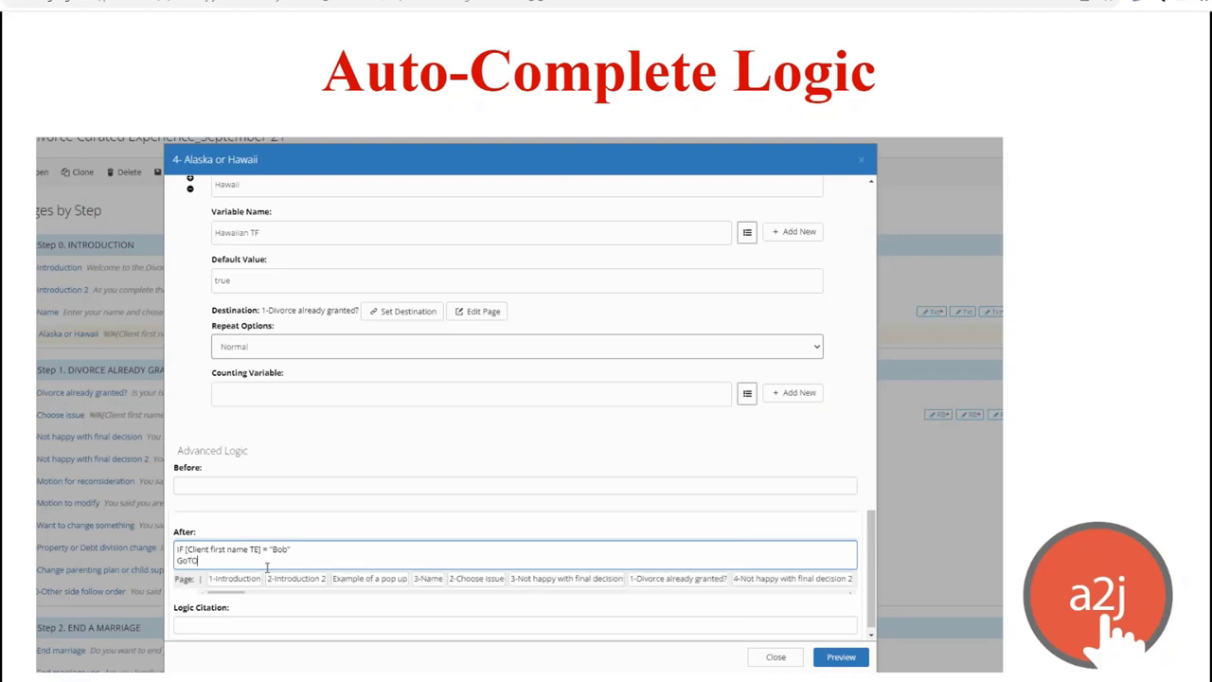
left_click(476, 577)
- Add the ELSE branch with GOTO "3-Not happy with final decision" and close the After logic with END IF
key("Return")
type("ELSE")
key("Return")
type("GoTo")
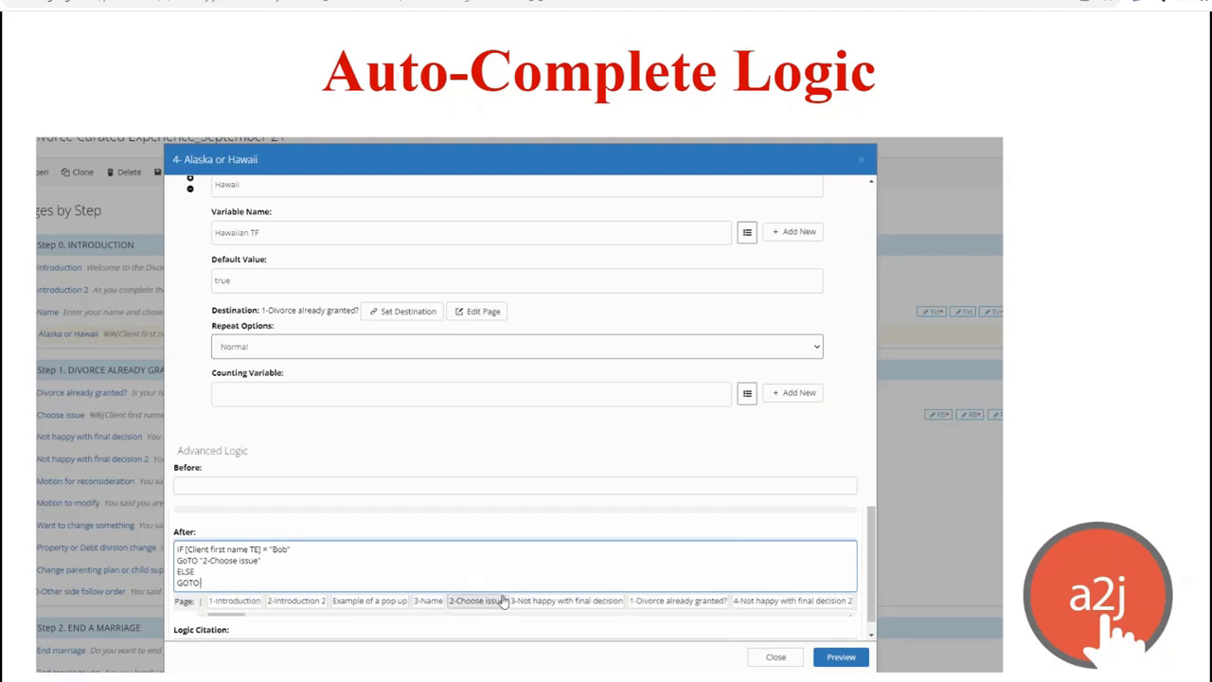
left_click(519, 606)
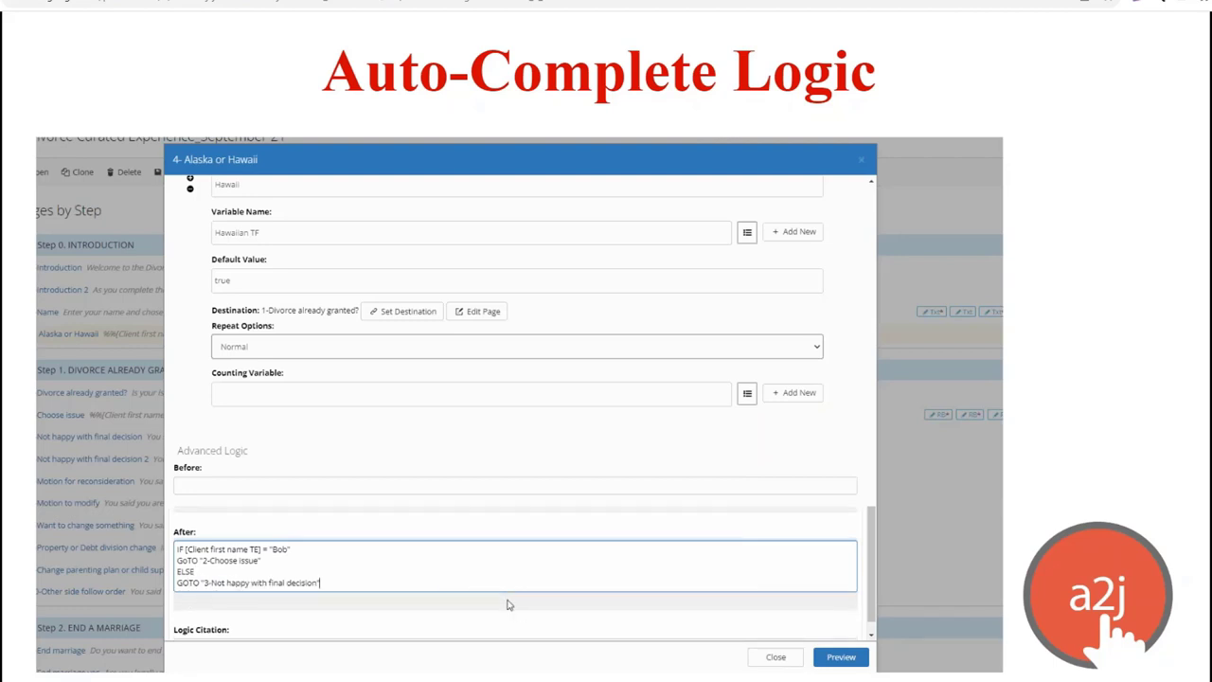
key("Return")
type("END IF")
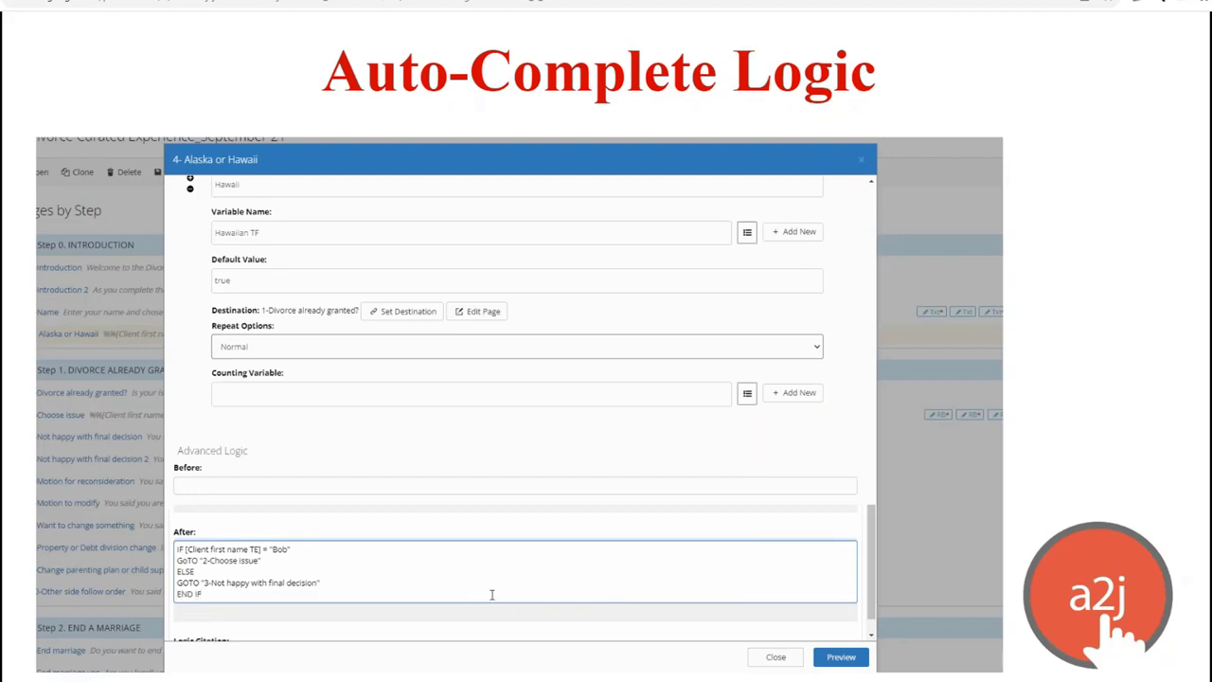
- Start the After logic's IF statement using the suggested variable Client first name TE compared with the sample first name
left_click(483, 527)
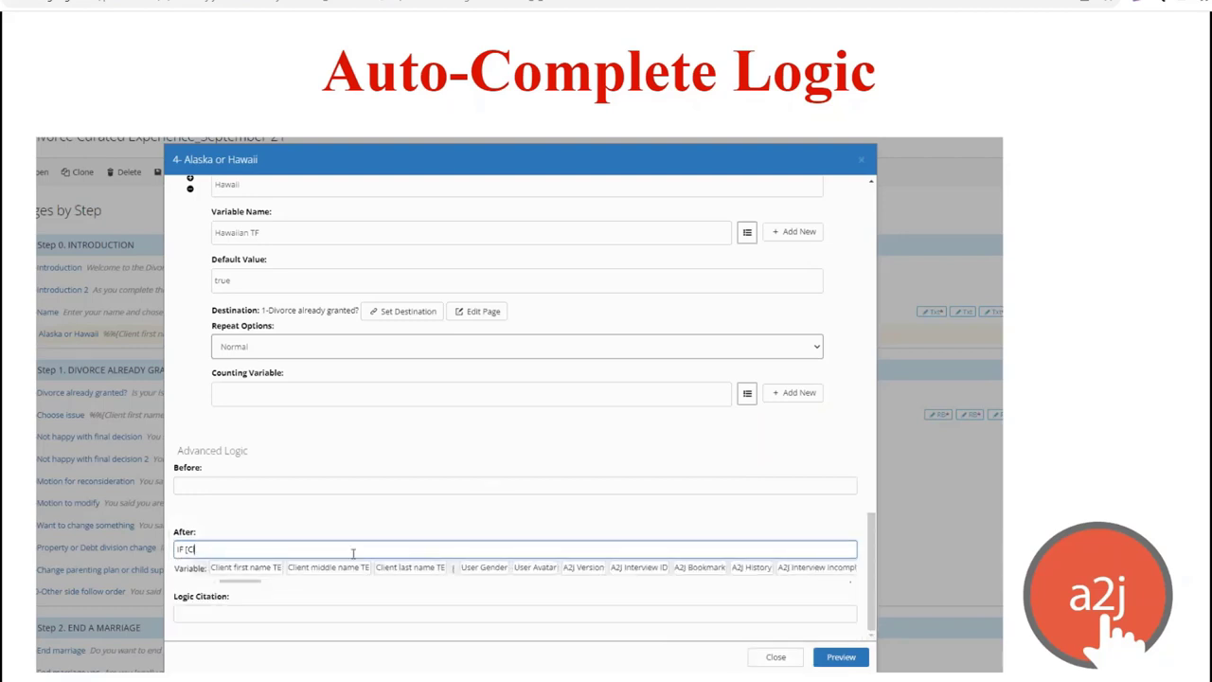
type("Cl")
left_click(246, 568)
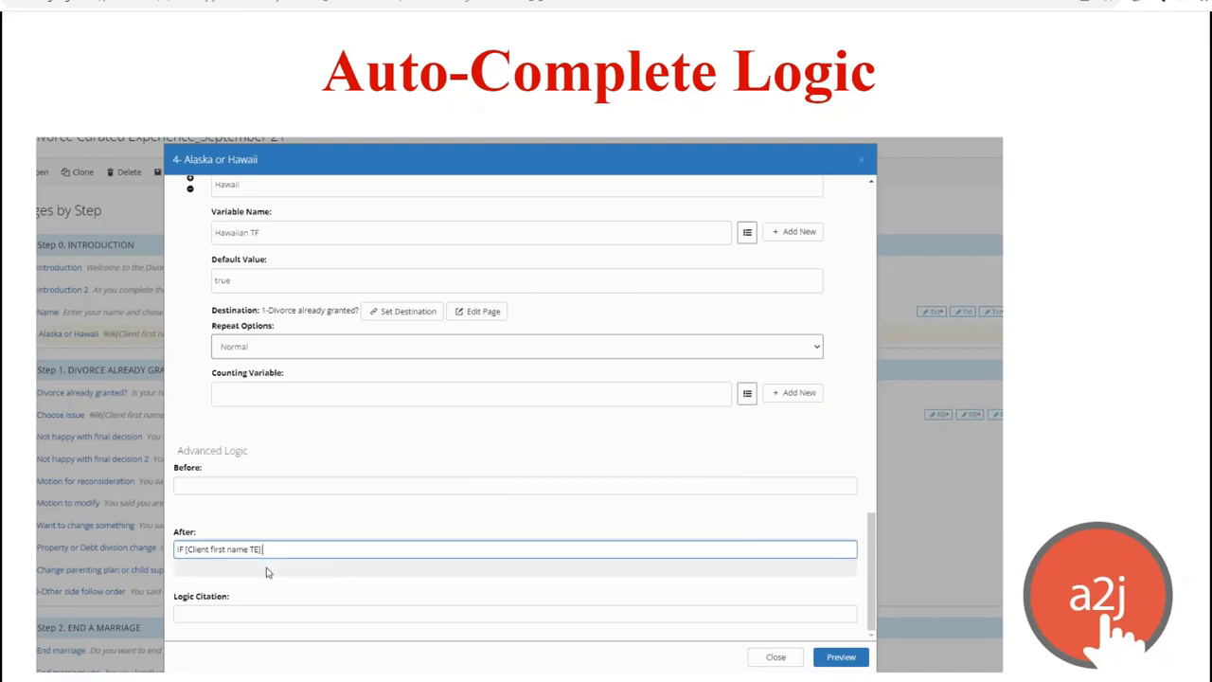
type("= \"Bob")
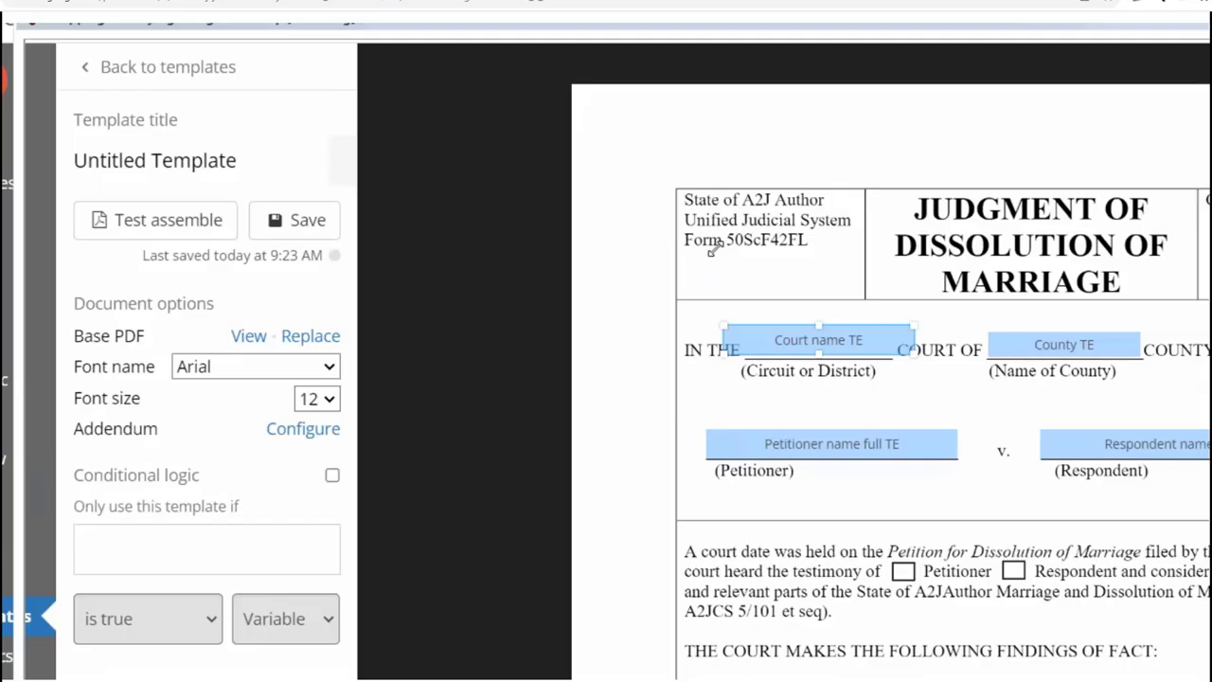
- Adjust the width and placement of the Court name TE field over the Circuit or District blank
key("Left")
key("Left")
key("Left")
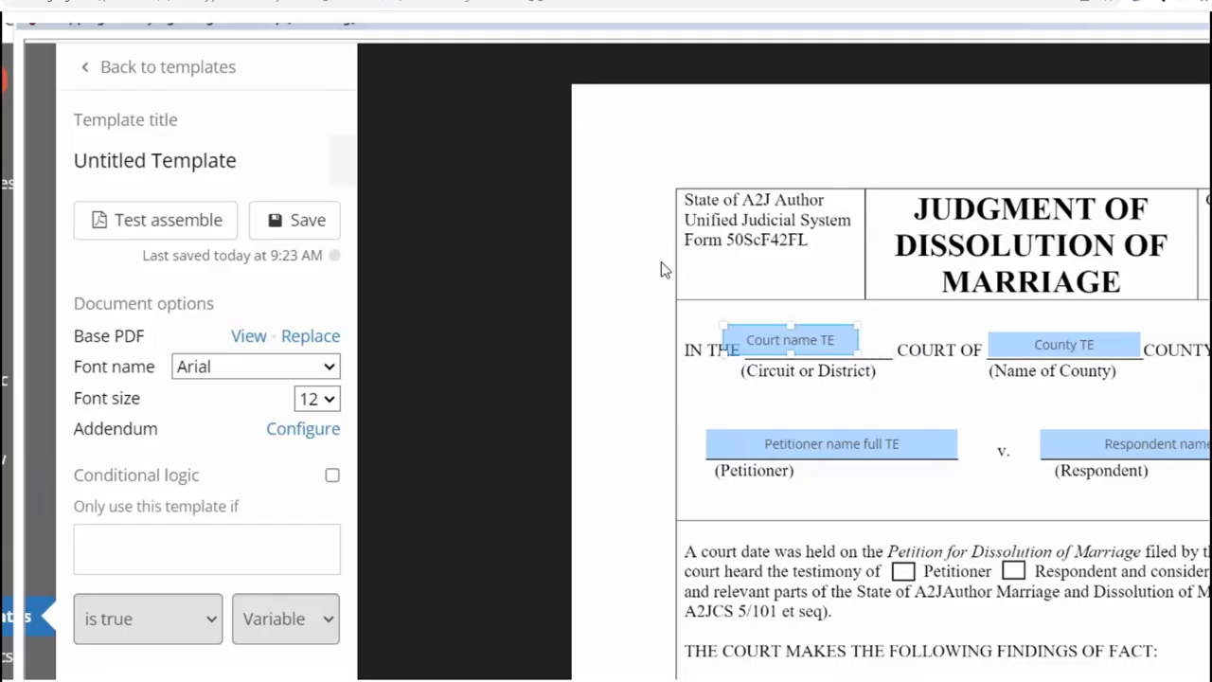
key("Right")
key("Right")
key("Right")
key("Right")
key("Right")
key("Tab")
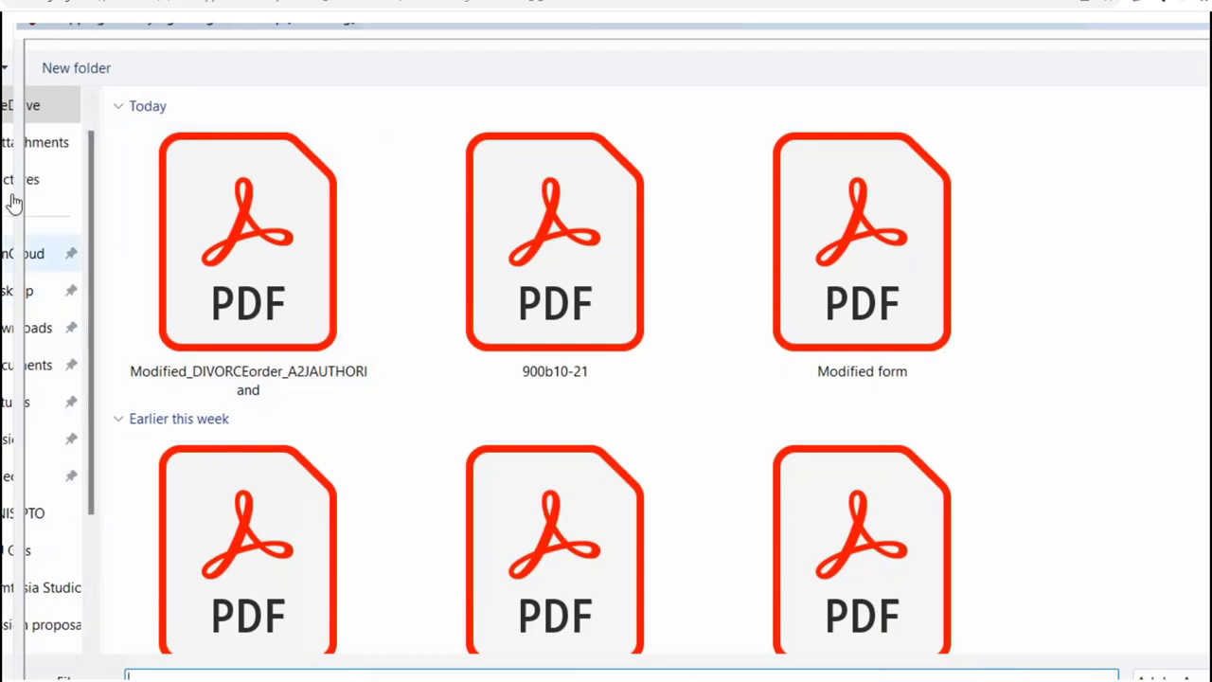
- Browse through the A2J Author folder to the sample exercise PDFs and choose a form for the template
left_click(38, 253)
double_click(112, 138)
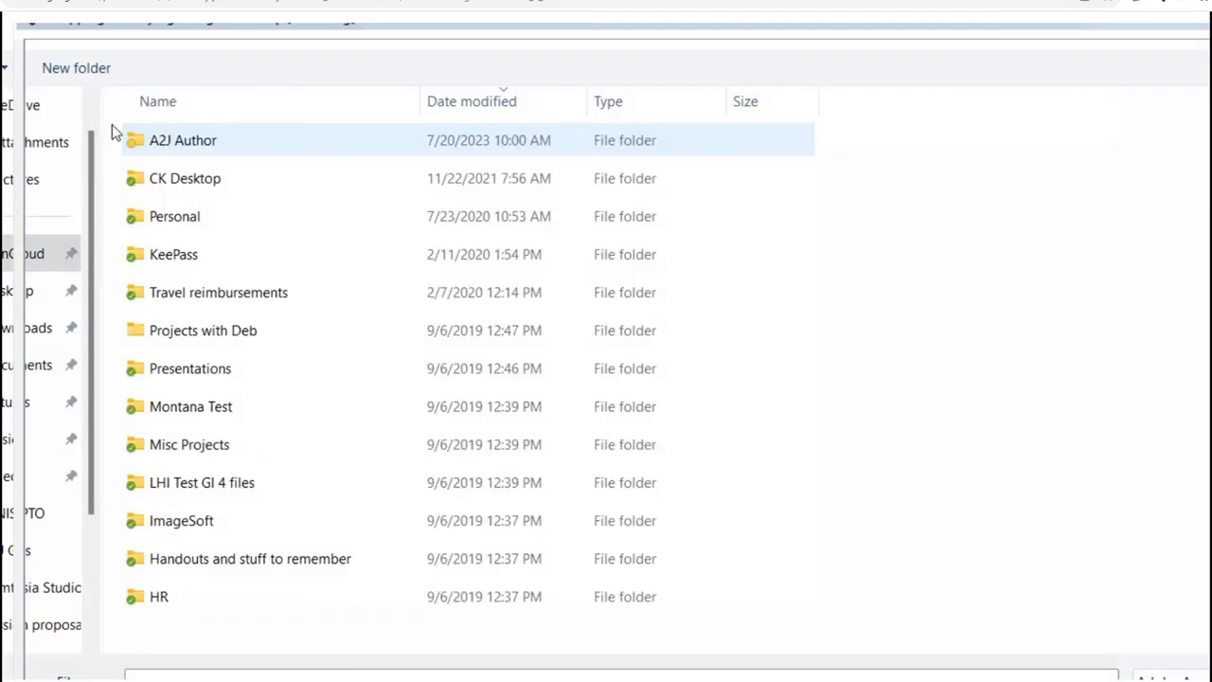
double_click(114, 133)
scroll(161, 398, "down", 1)
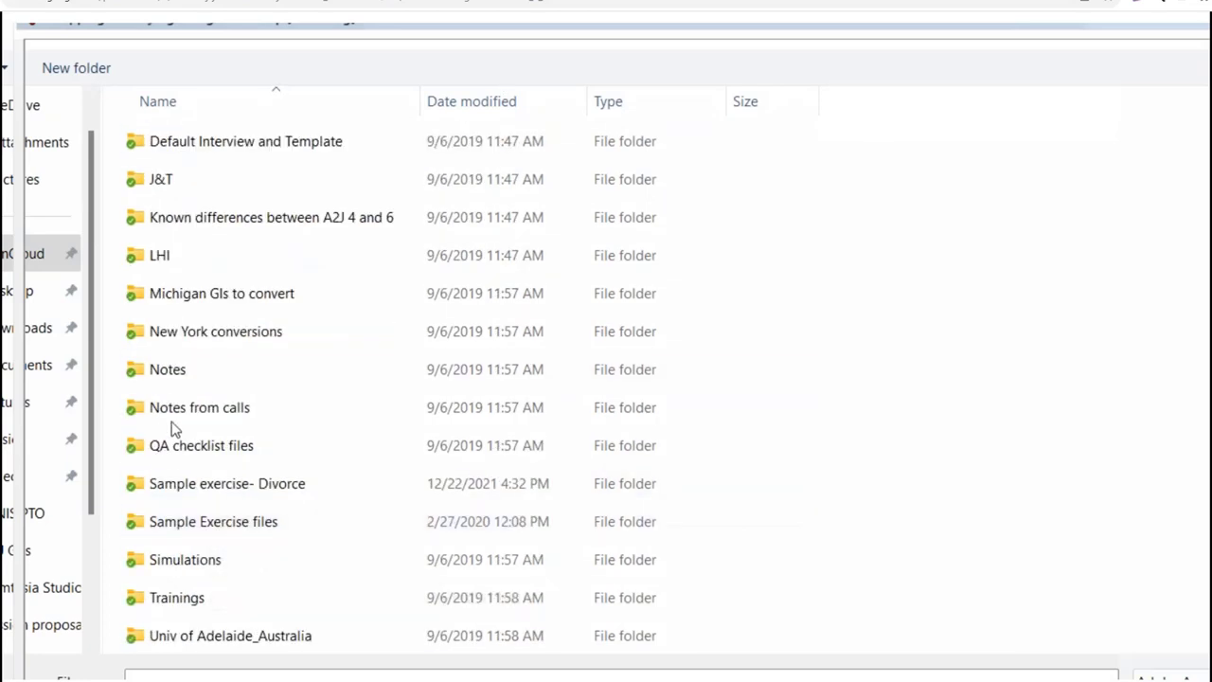
double_click(172, 423)
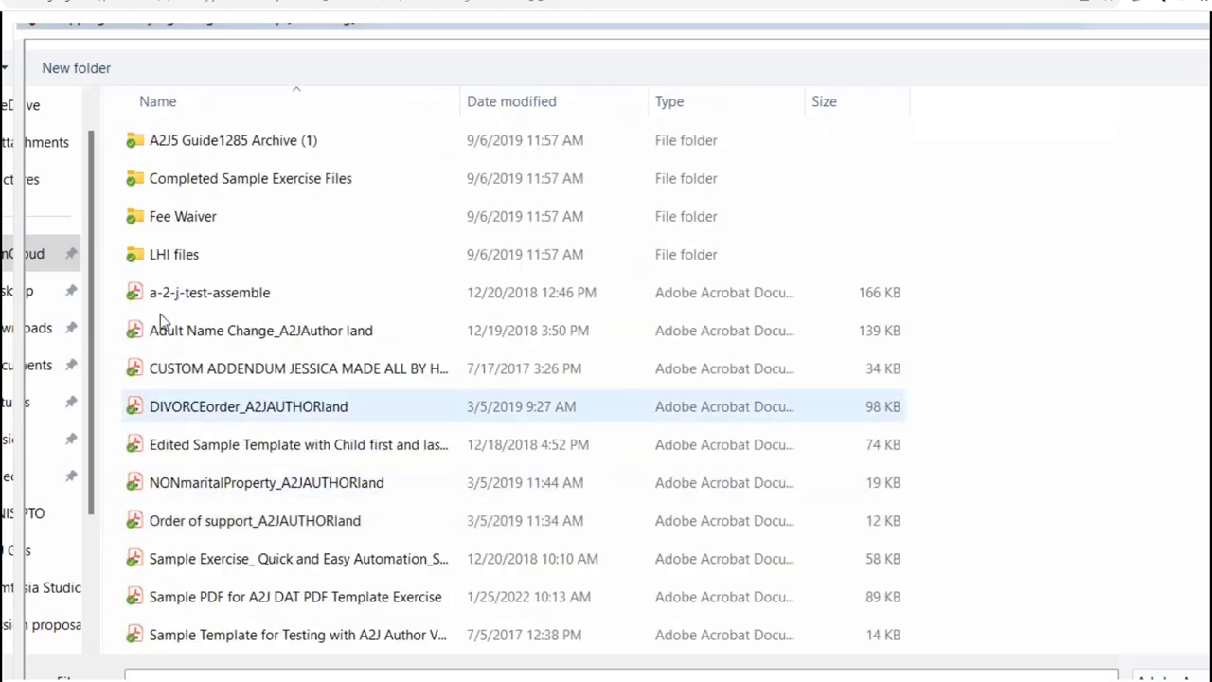
key("Return")
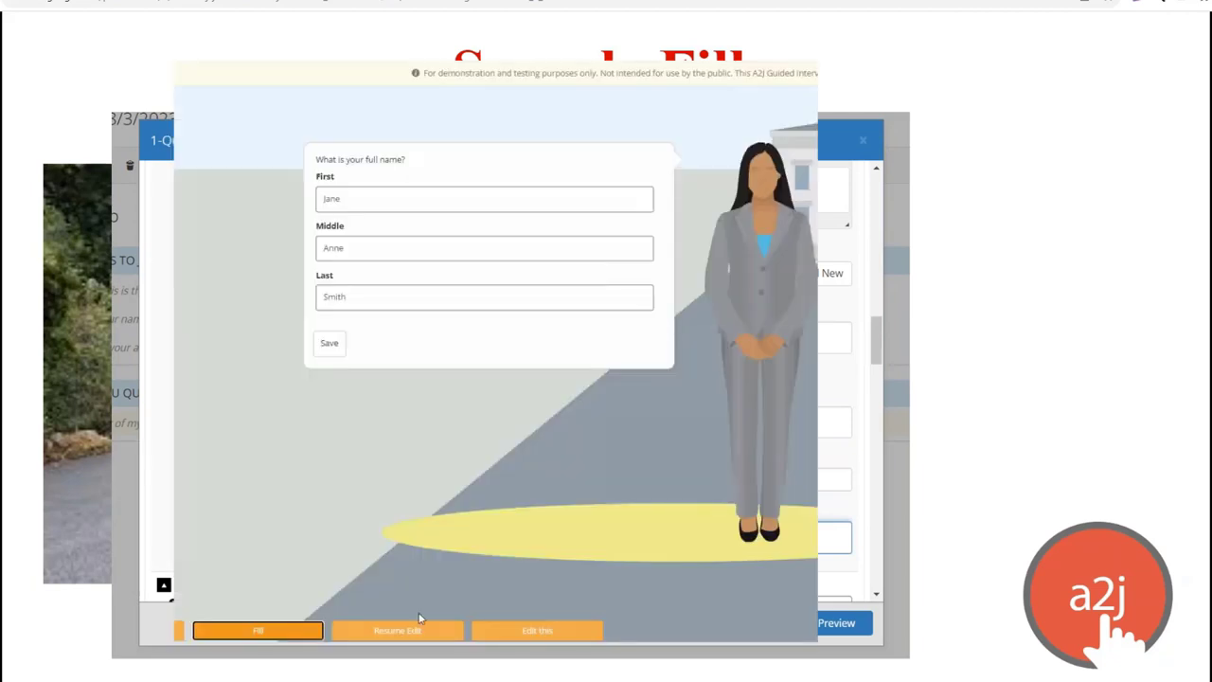
- Fill the full-name question's First, Middle and Last fields with their sample values in the interview preview
left_click(296, 637)
left_click(296, 638)
left_click(296, 638)
left_click(297, 637)
left_click(297, 638)
left_click(296, 638)
left_click(297, 638)
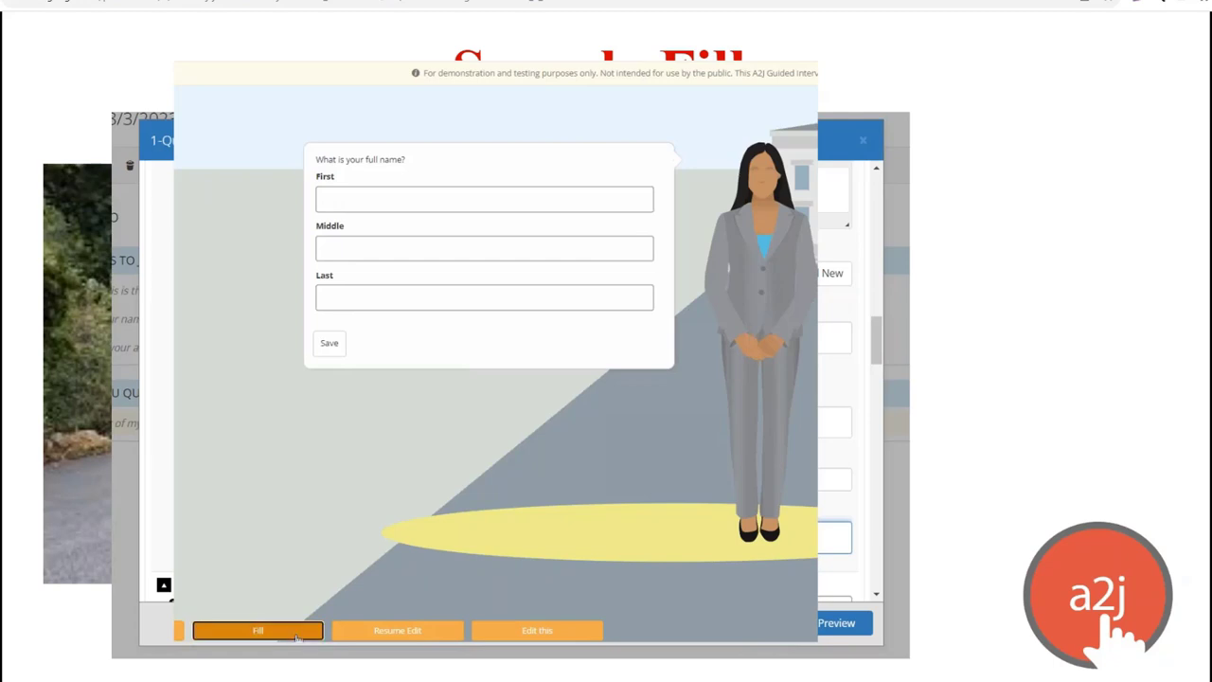
left_click(297, 638)
left_click(296, 638)
left_click(297, 637)
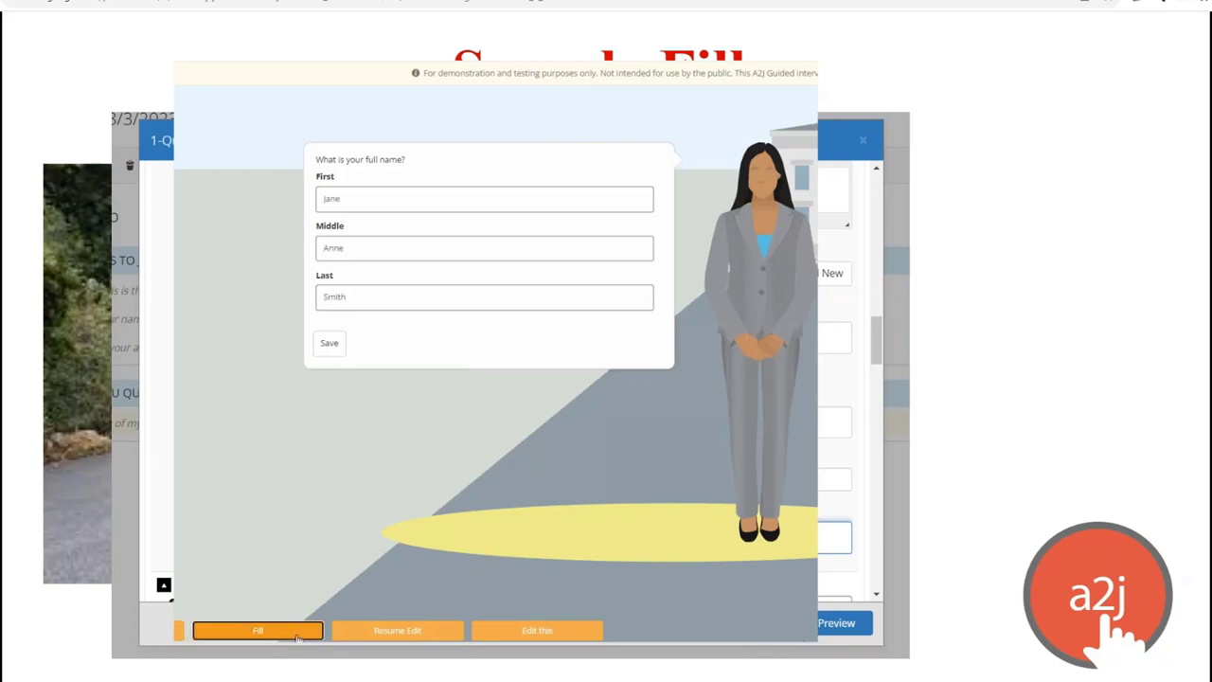
left_click(296, 638)
left_click(297, 637)
left_click(297, 637)
left_click(296, 637)
left_click(296, 638)
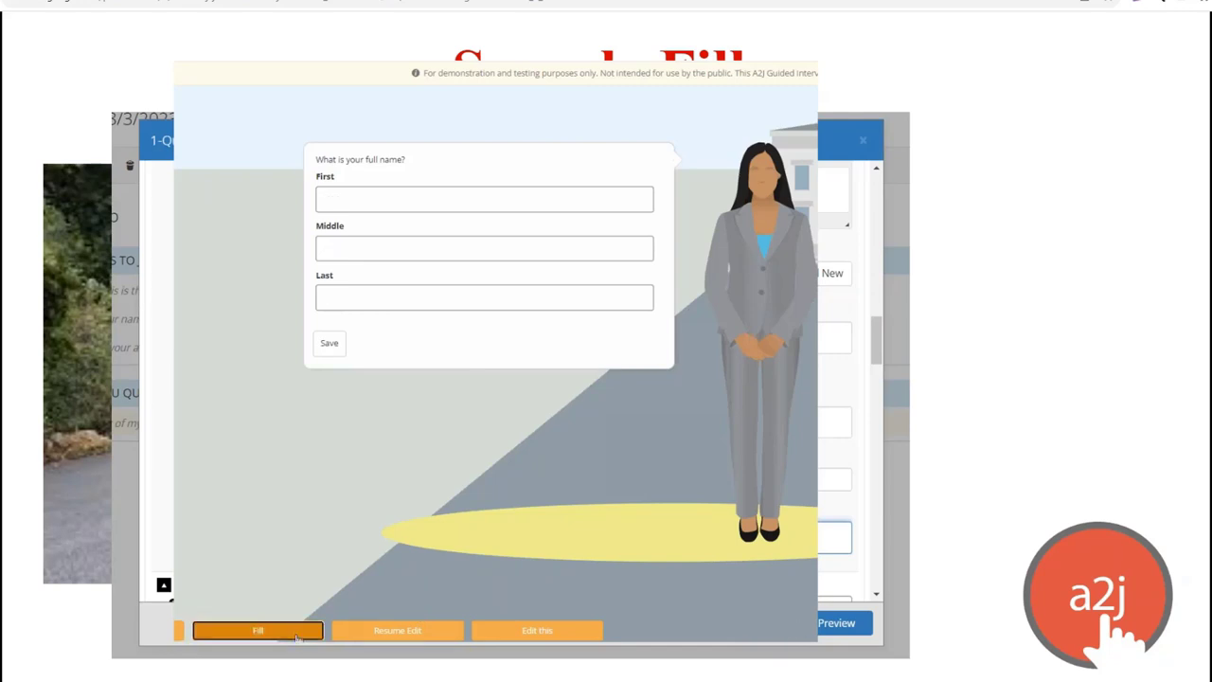
left_click(297, 638)
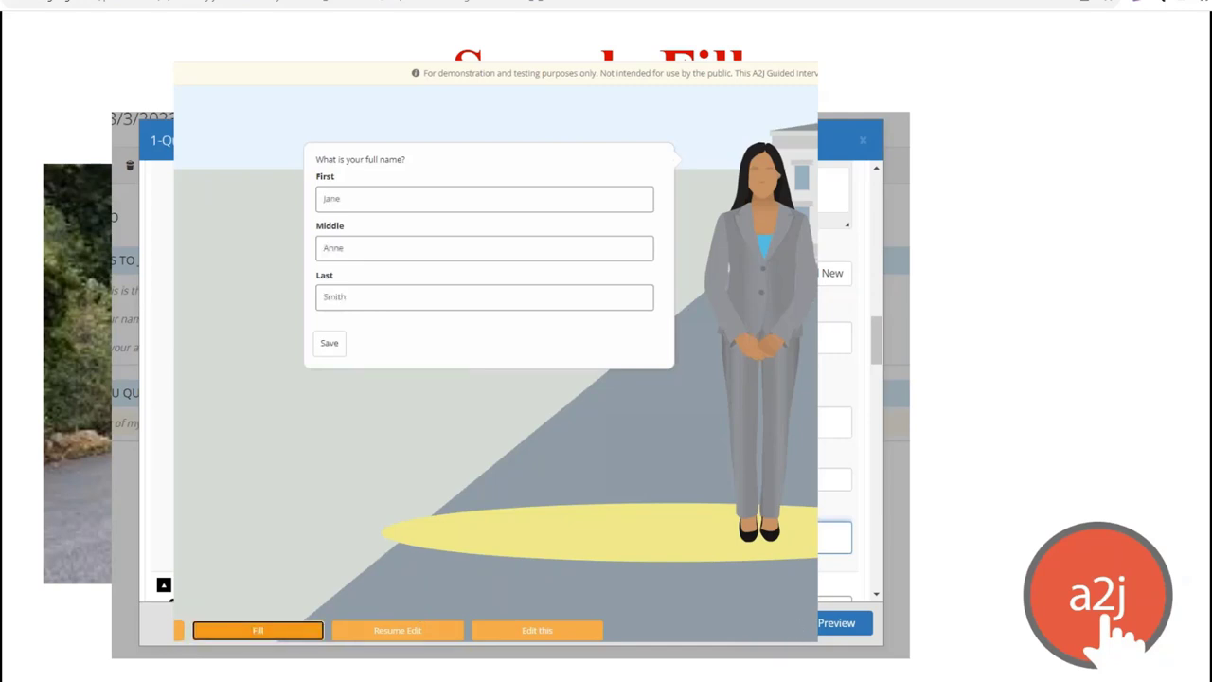
left_click(296, 637)
left_click(297, 638)
left_click(296, 638)
left_click(297, 637)
left_click(296, 638)
left_click(297, 637)
left_click(297, 638)
left_click(296, 638)
left_click(297, 637)
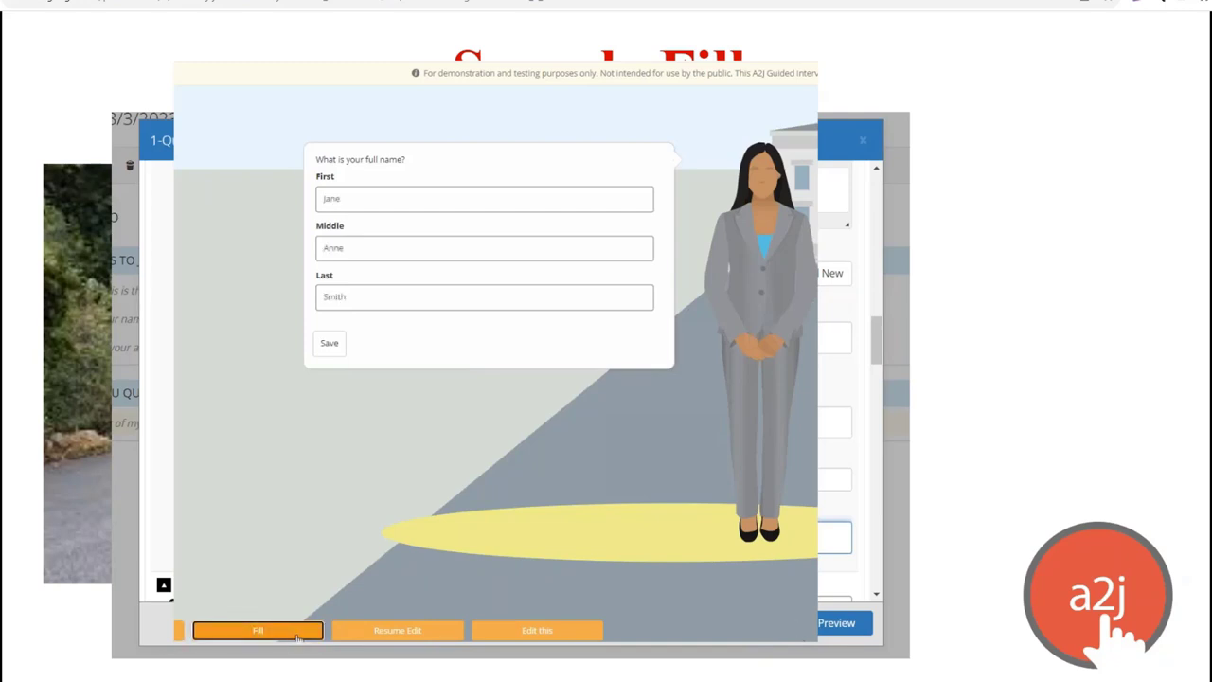